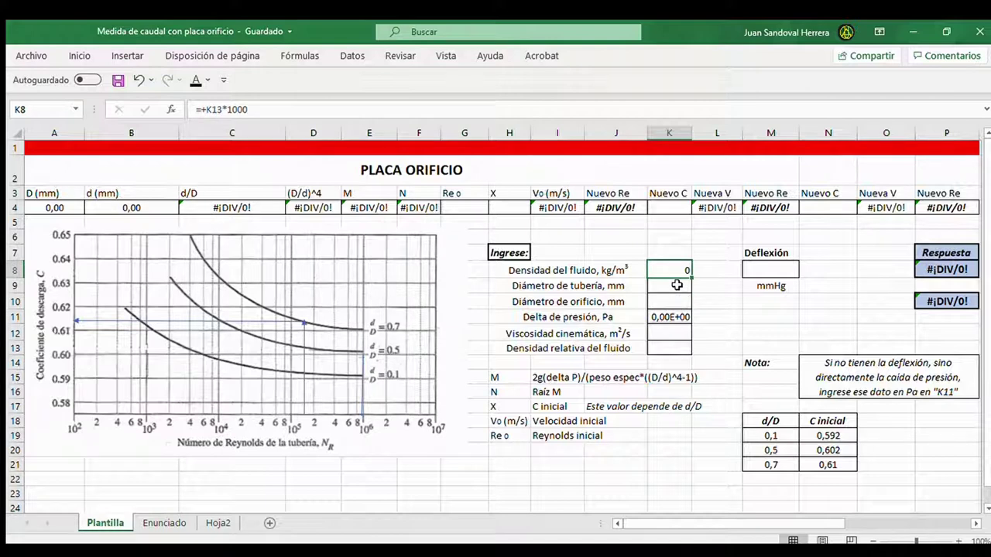
Check how the D and d cells in row 4 link to the pipe and orifice diameter input cells K9 and K10.
click(663, 285)
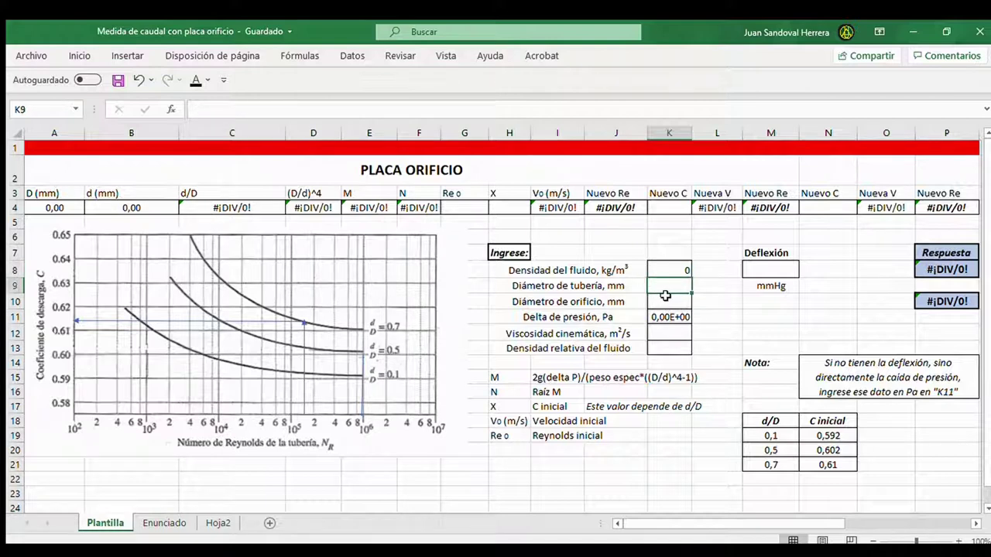
click(70, 204)
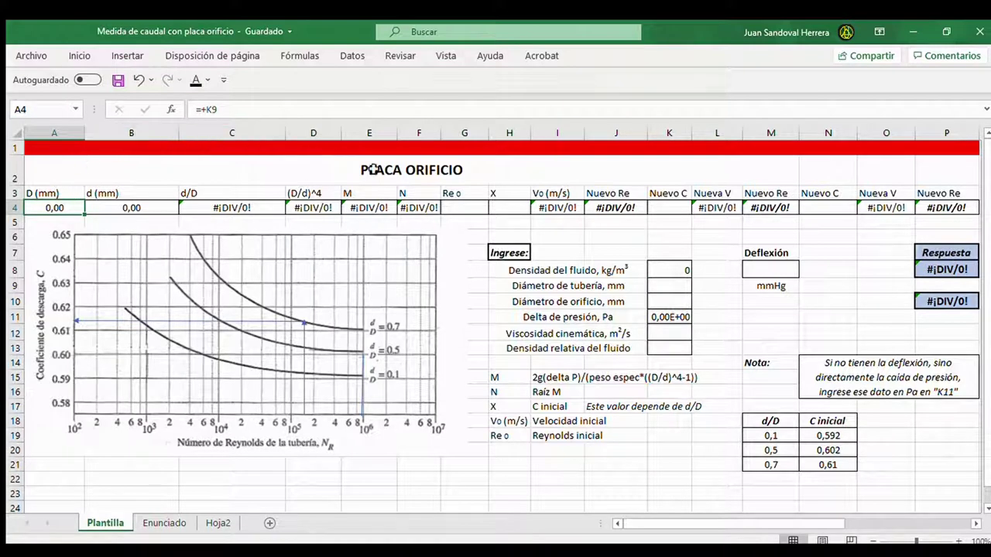
click(674, 290)
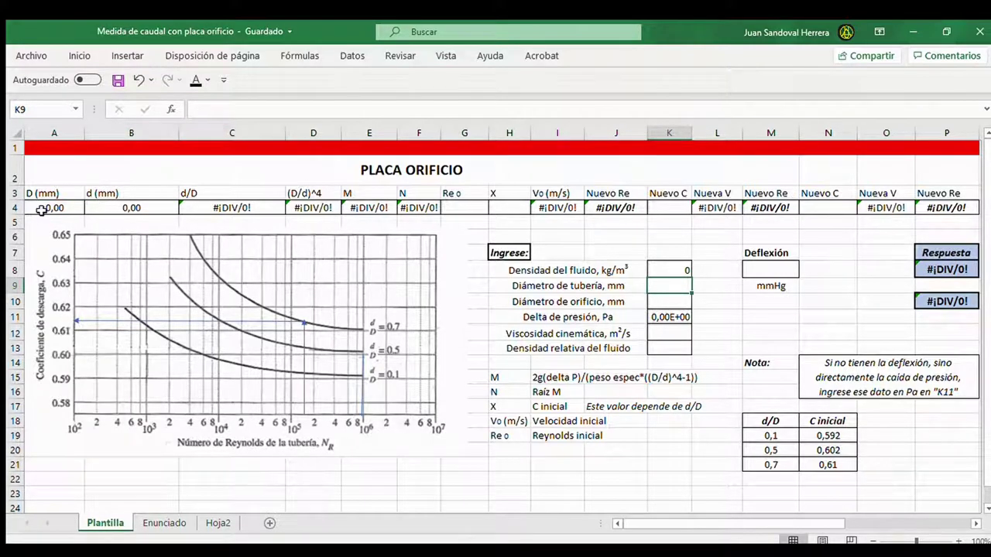
click(658, 300)
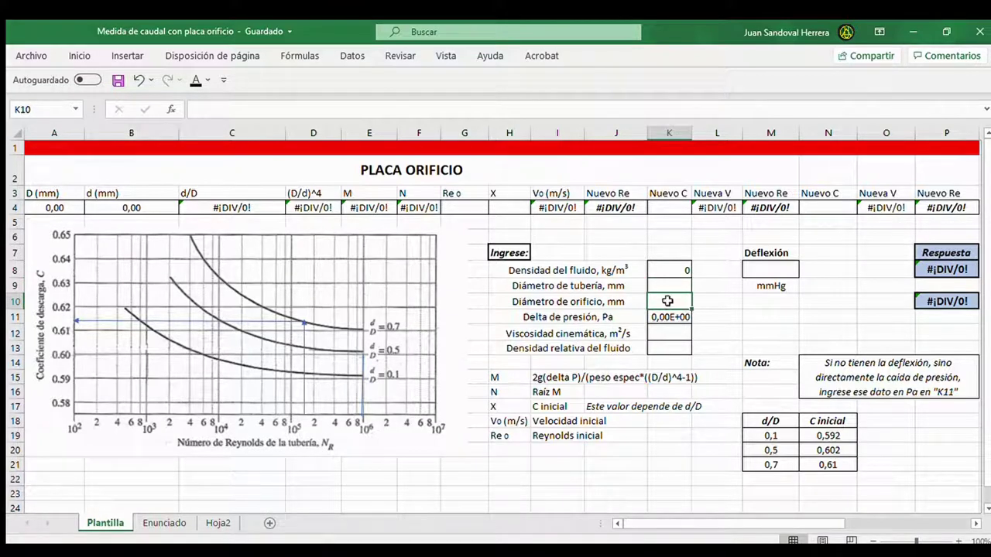
click(130, 207)
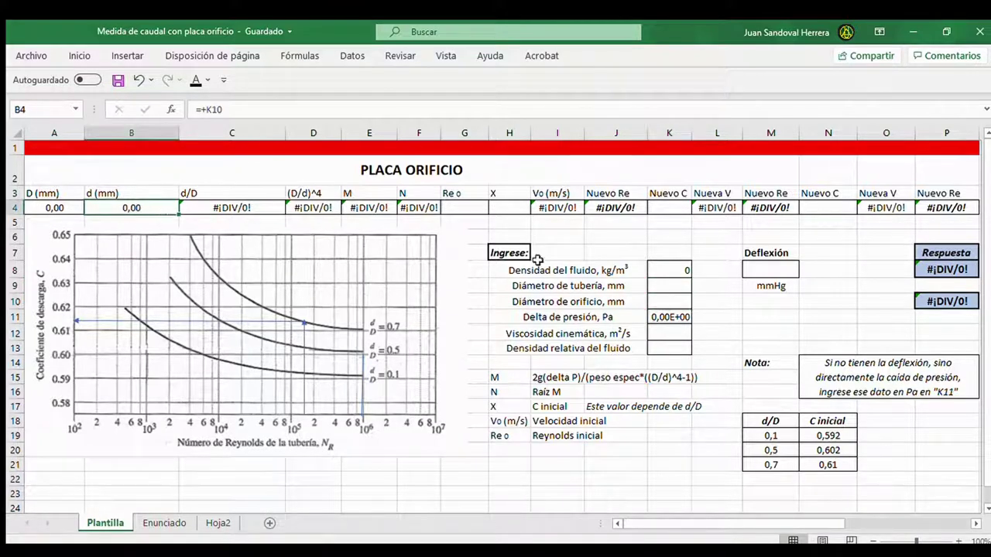
click(336, 120)
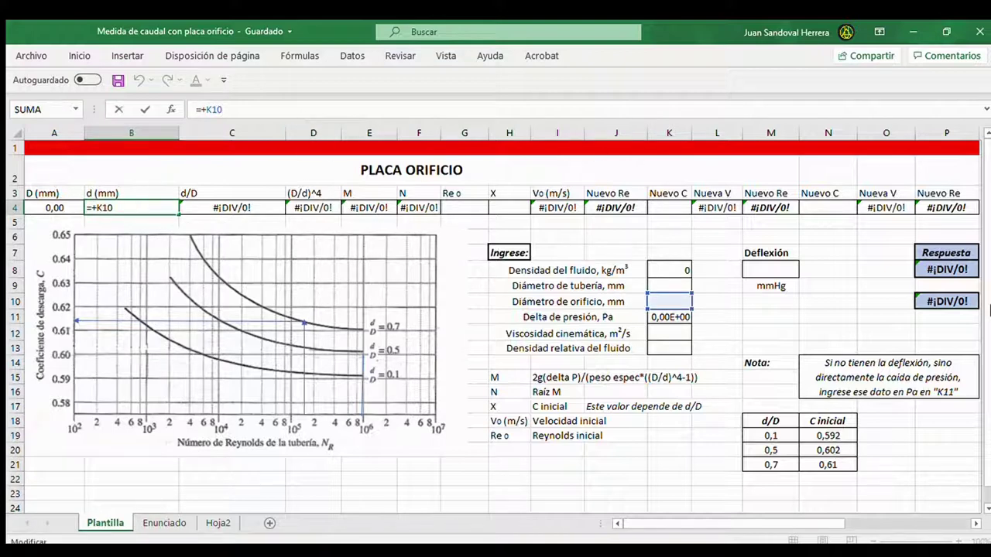
key(Return)
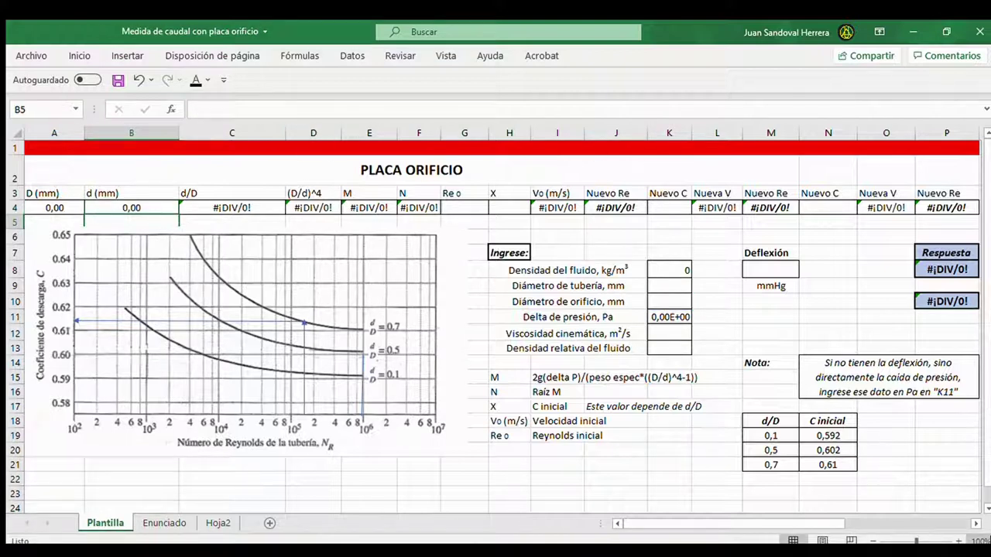
Examine the Delta de presión formula in K11, its link to deflection cell M8, and the note about entering pressure directly.
click(675, 315)
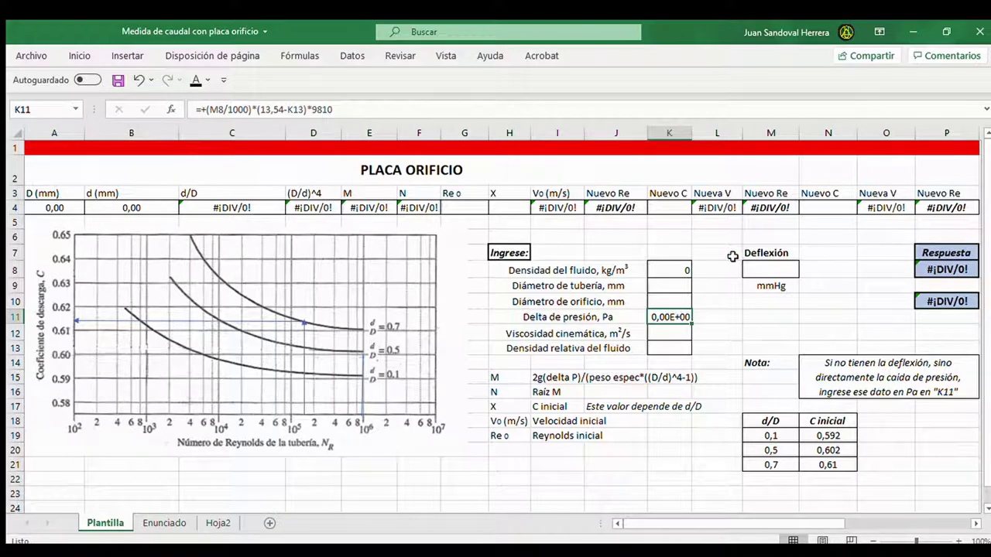
click(764, 268)
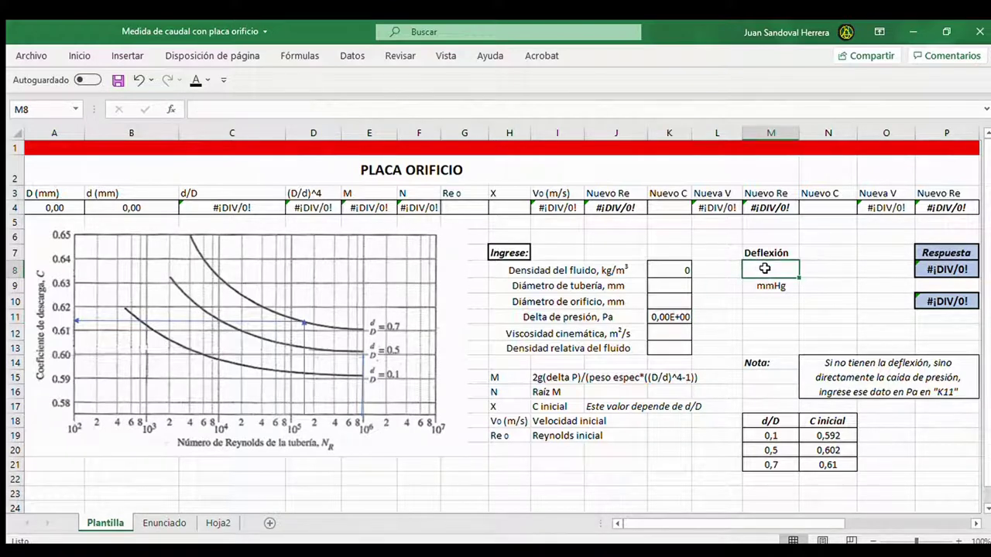
scroll(733, 525, right, 2)
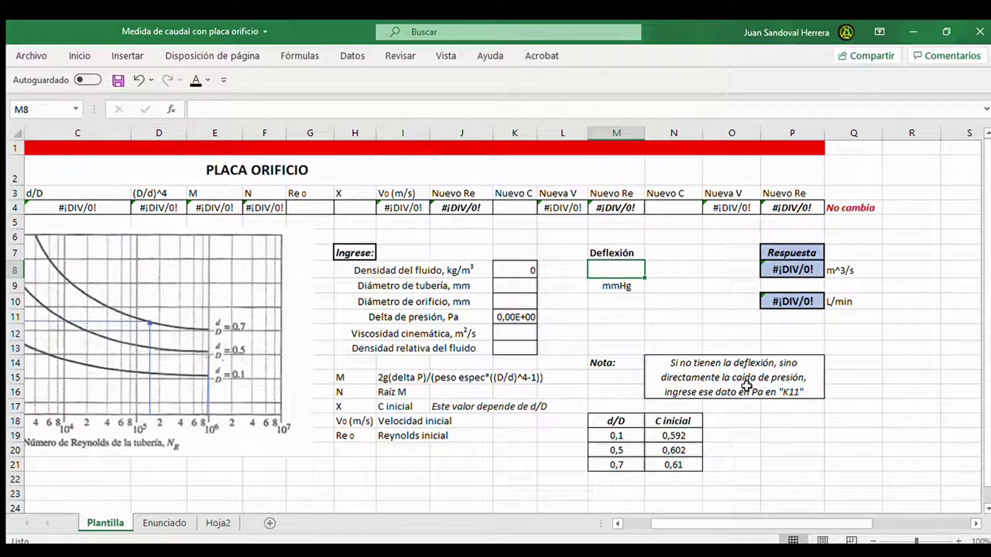
click(511, 322)
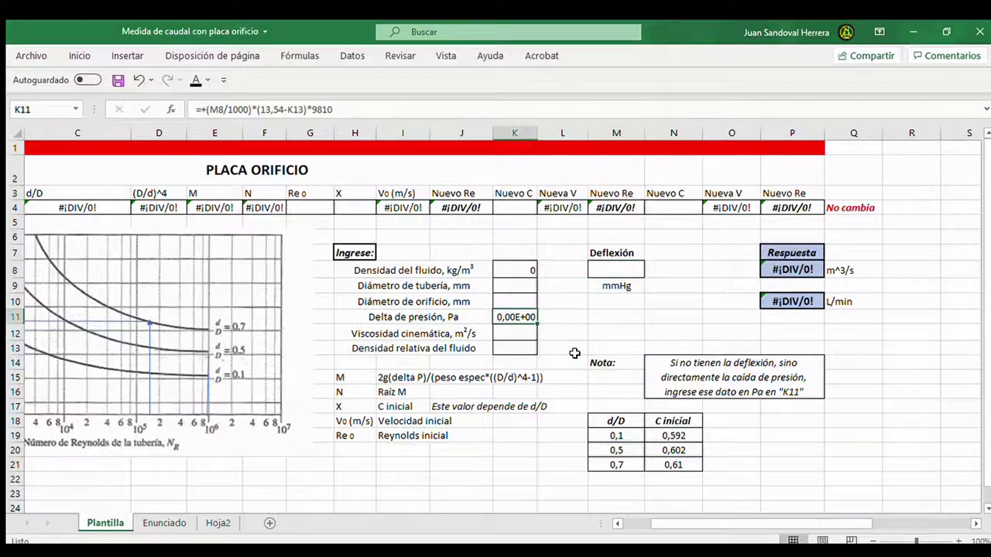
drag(695, 523, 668, 524)
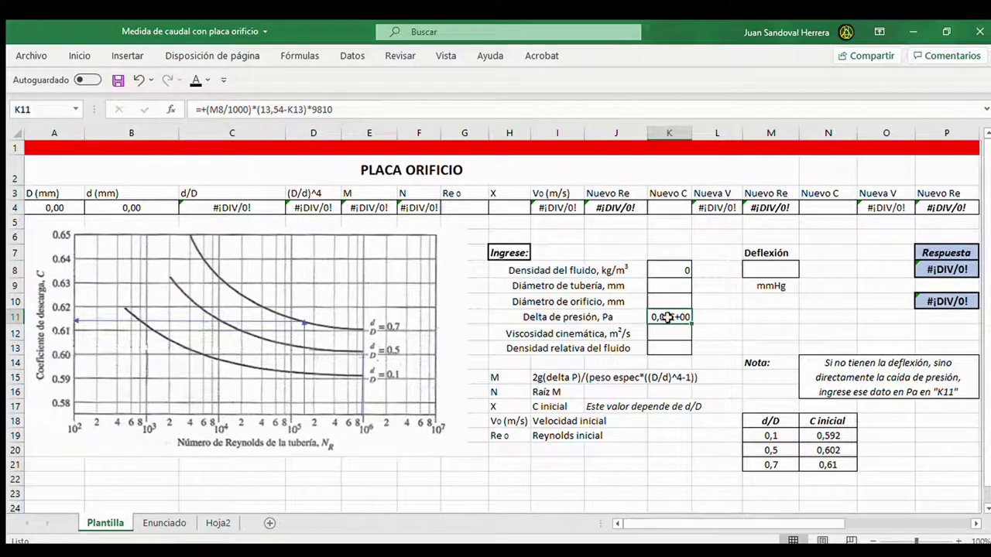
click(768, 268)
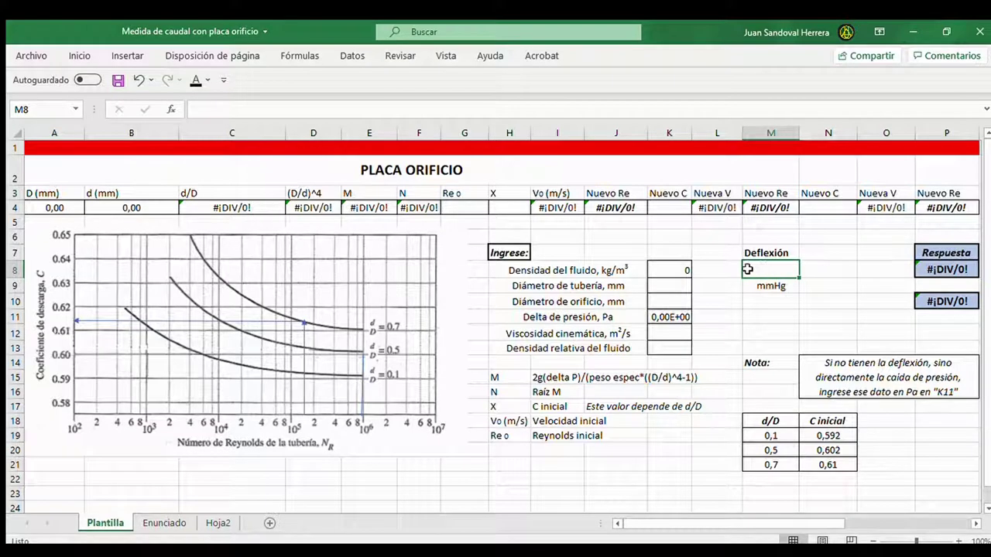
click(678, 315)
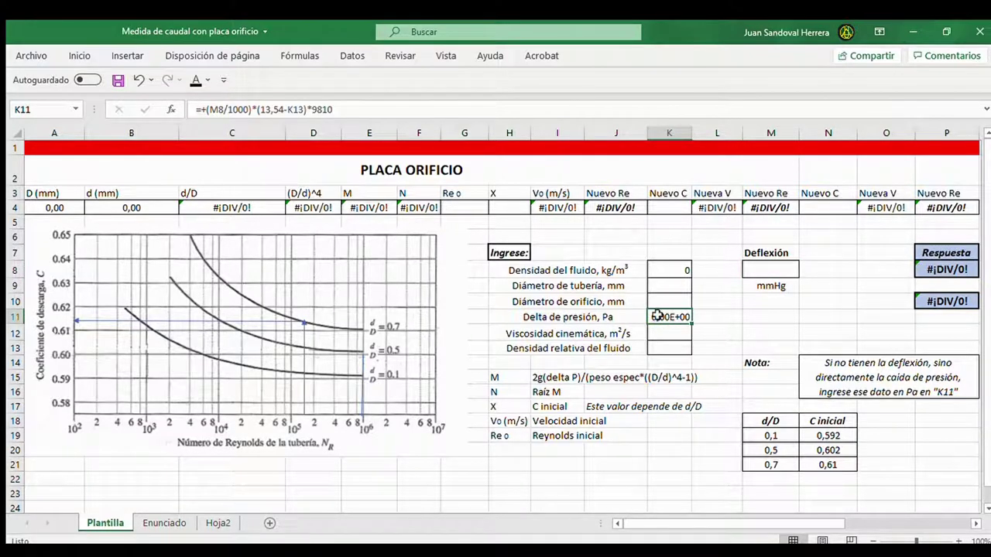
click(763, 268)
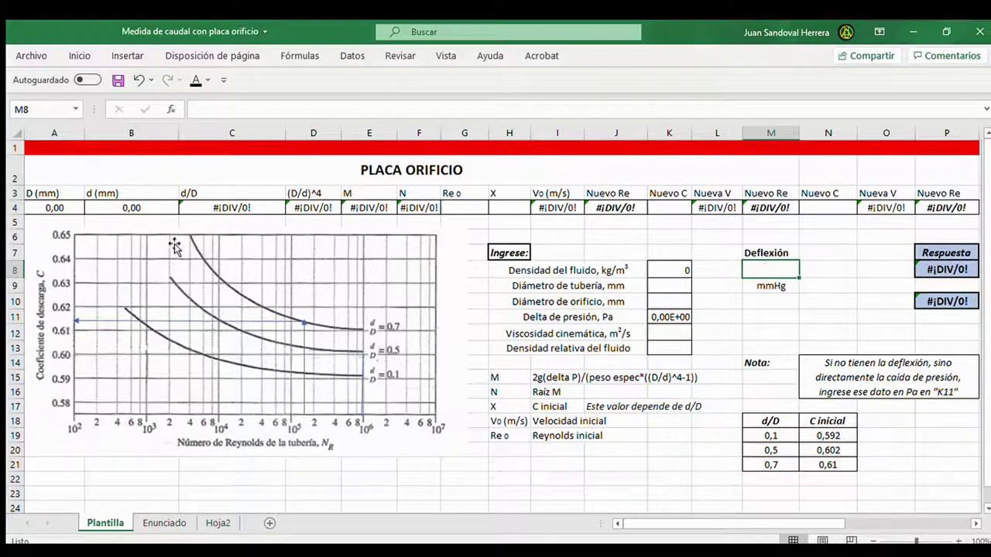
Review the d/D and (D/d)^4 formulas, the C inicial reference table, and the X cell H4 for the initial coefficient.
click(230, 209)
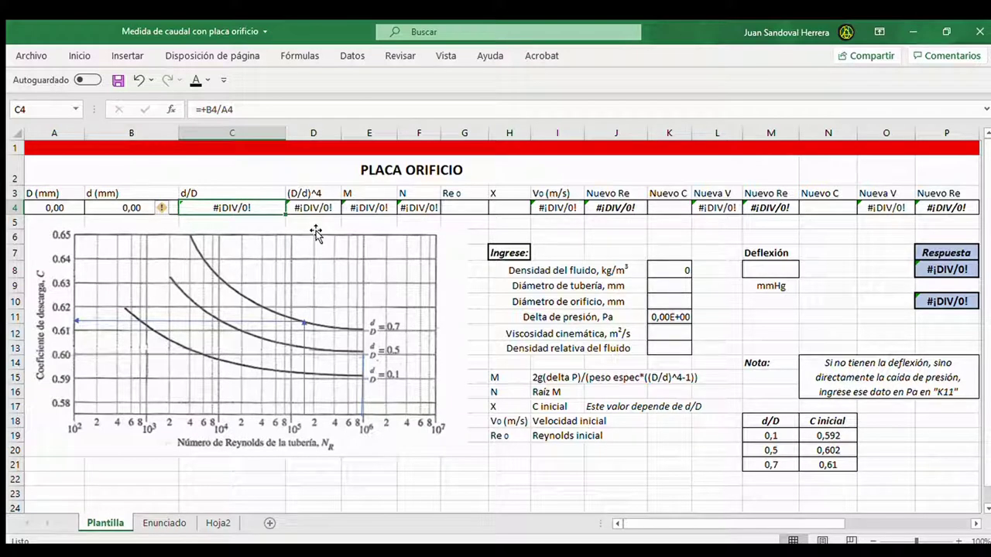
key(Right)
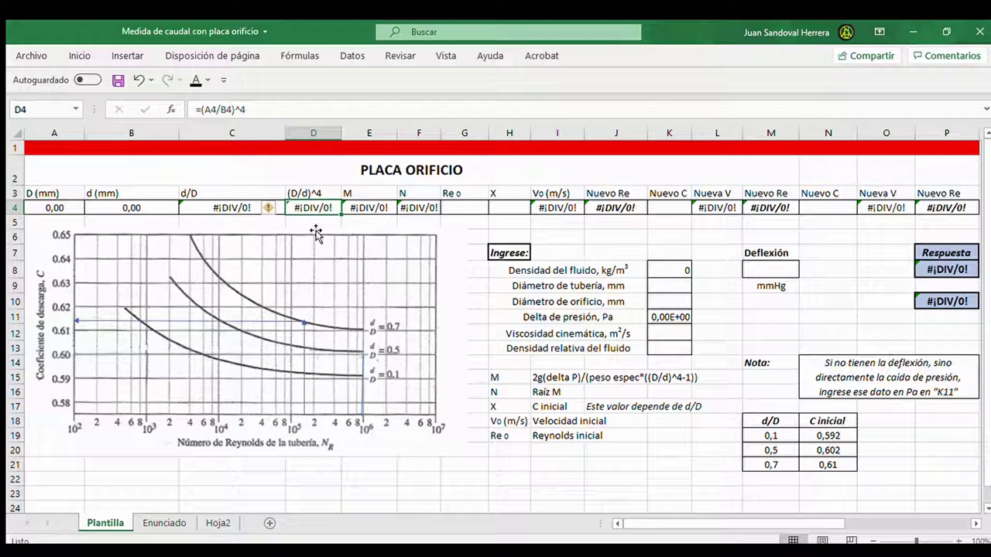
drag(770, 421, 816, 450)
click(818, 452)
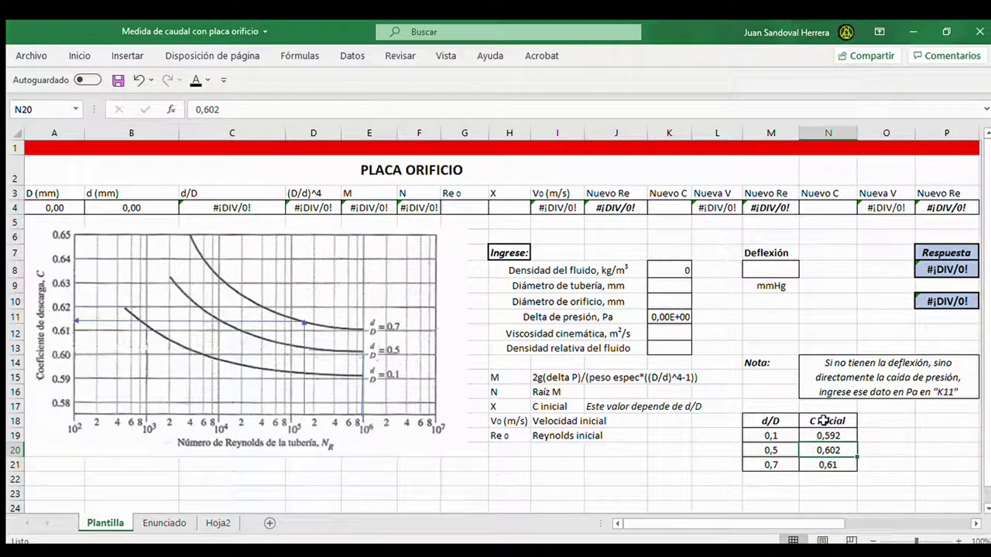
click(503, 207)
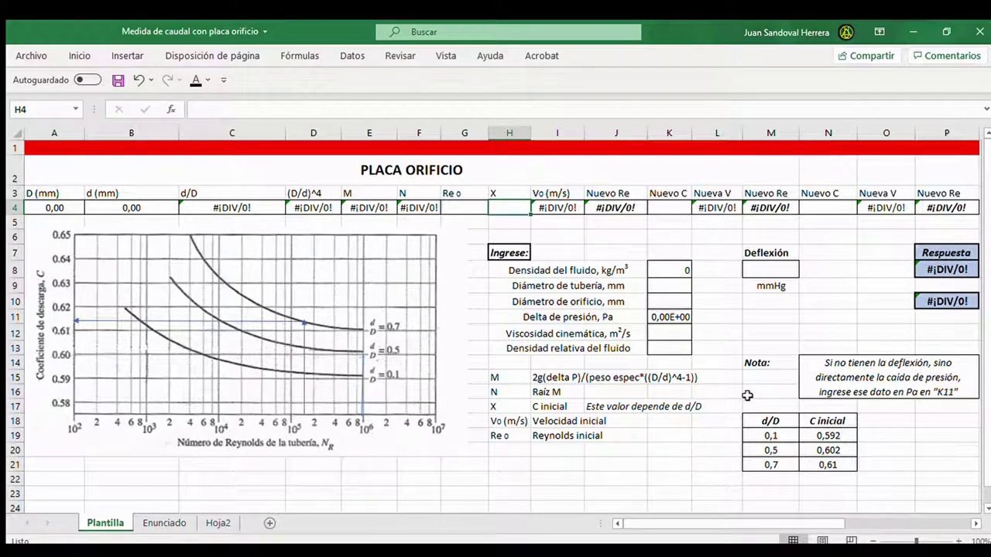
click(498, 192)
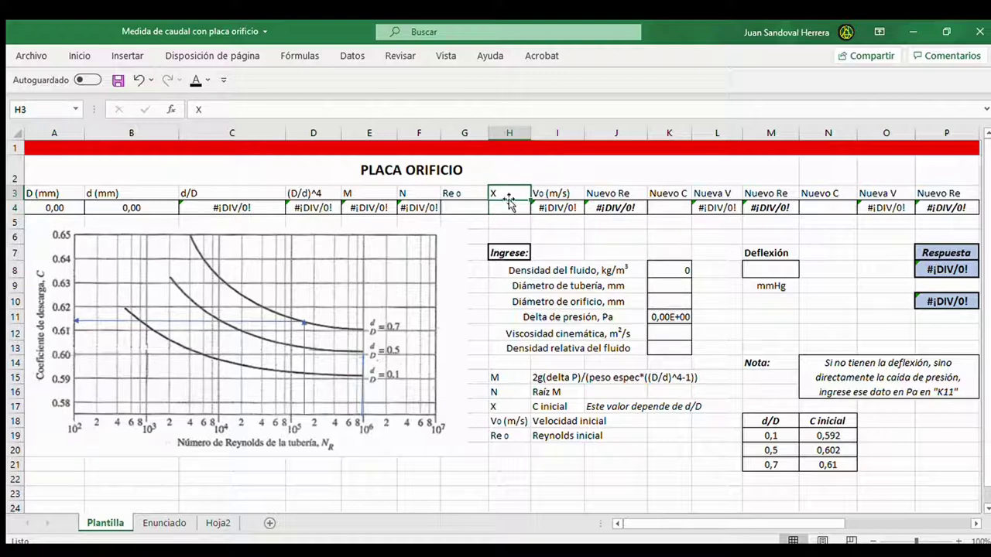
click(503, 209)
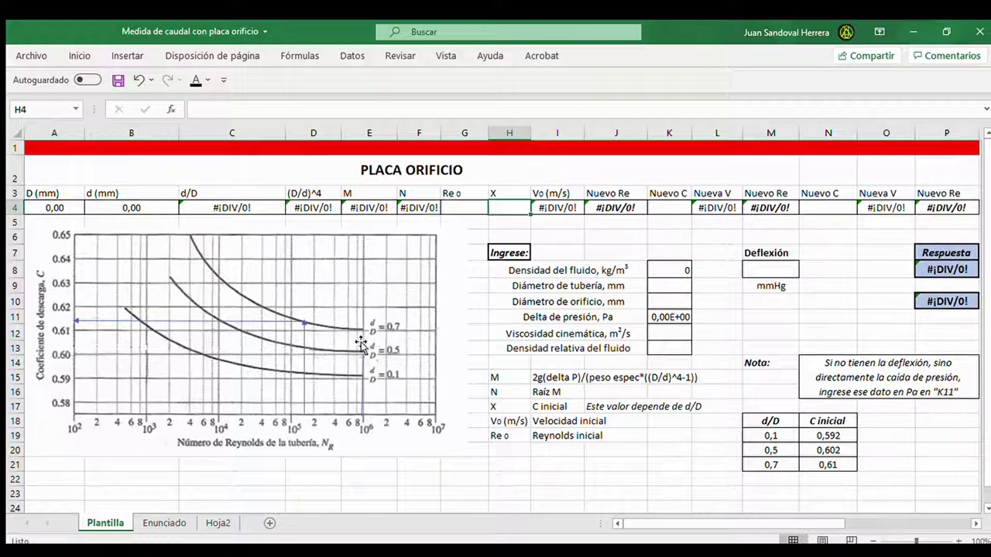
Examine the chart's vertical guide line at Reynolds 10^6, the Nuevo Re formula in M4, and the Nuevo C cell N4.
mouse_move(361, 338)
mouse_down()
mouse_move(362, 402)
mouse_move(354, 376)
mouse_move(58, 371)
mouse_move(348, 380)
mouse_move(366, 390)
mouse_up()
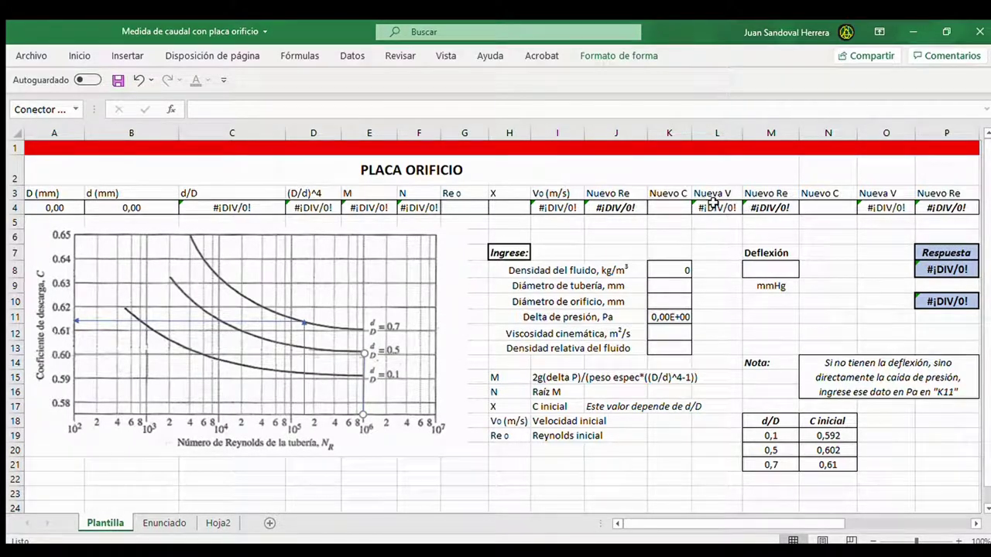
click(758, 206)
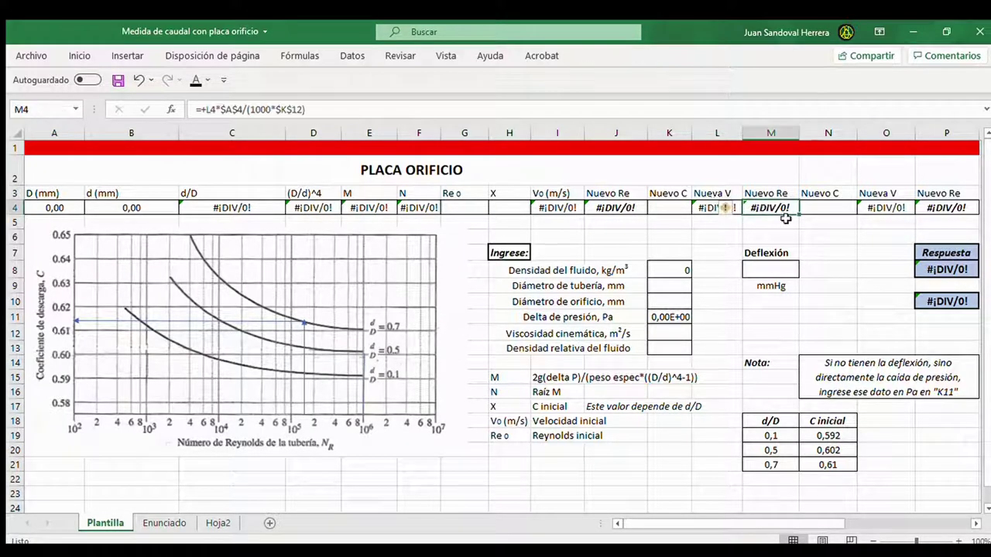
click(828, 207)
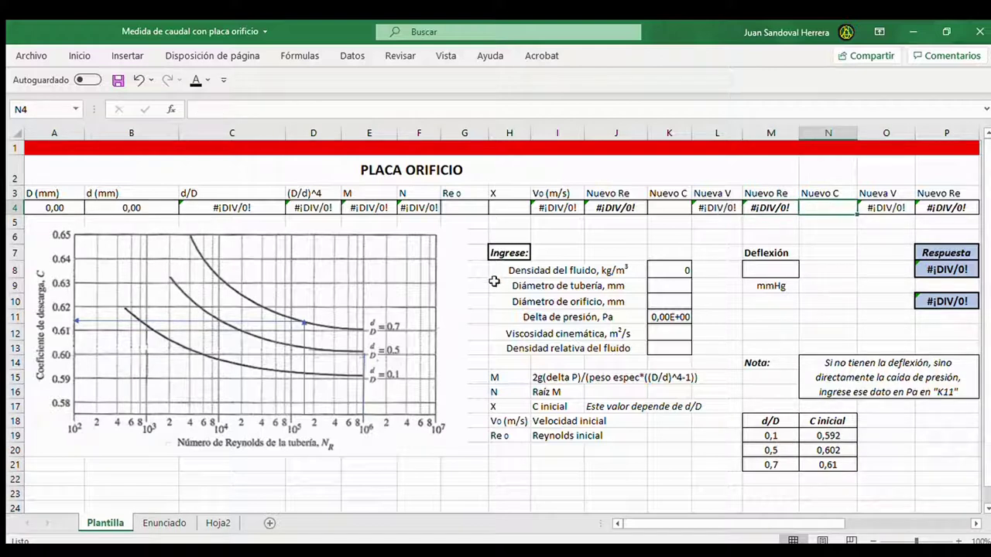
Move the chart's vertical guide arrow to a Reynolds number of about 6×10^4 and the horizontal arrow to a C of about 0.617.
click(304, 354)
drag(304, 354, 277, 358)
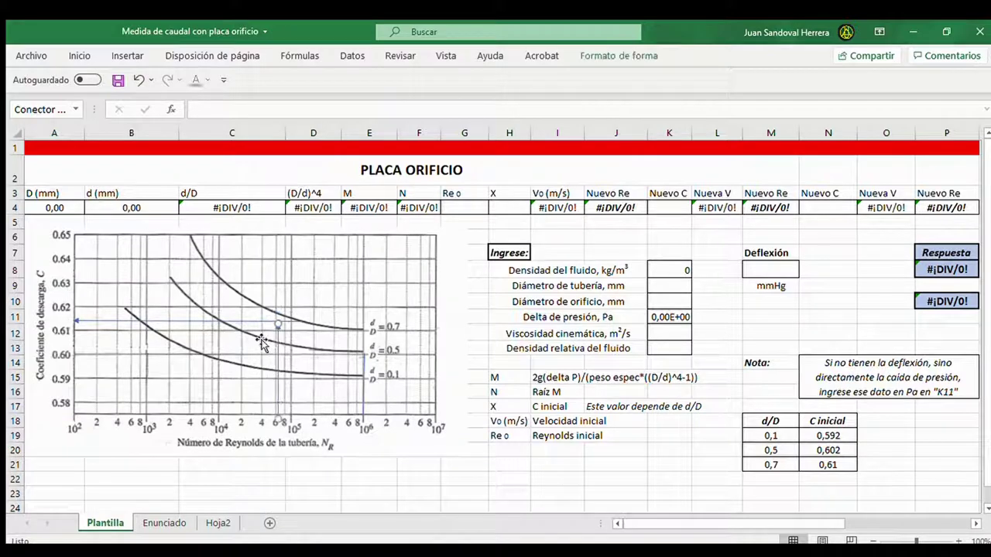
drag(258, 320, 234, 313)
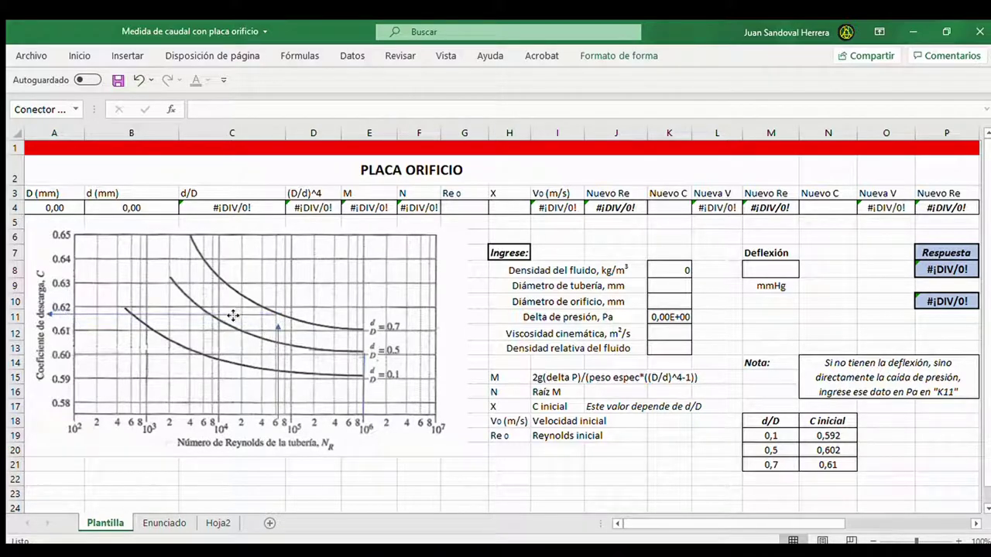
click(277, 323)
drag(279, 317, 279, 421)
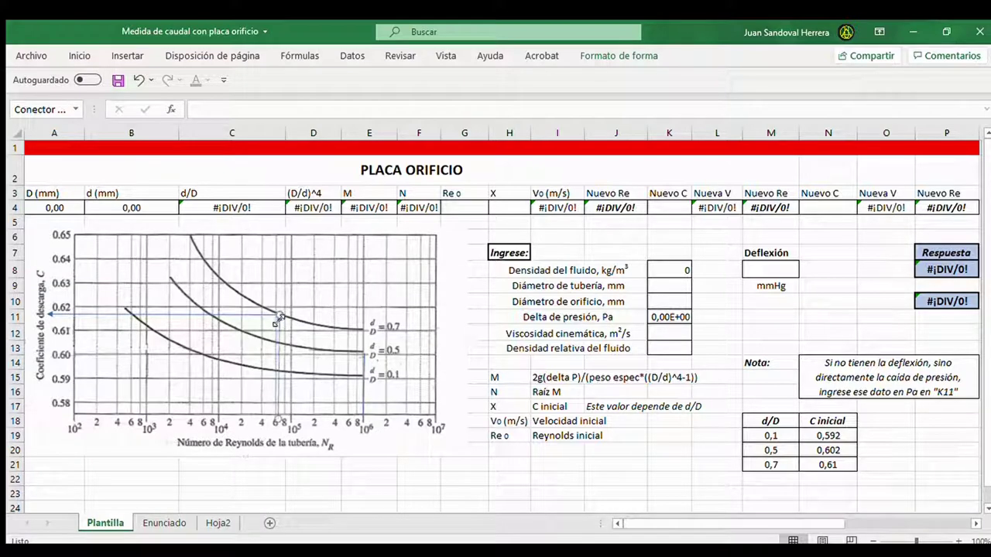
click(294, 395)
drag(280, 322, 279, 323)
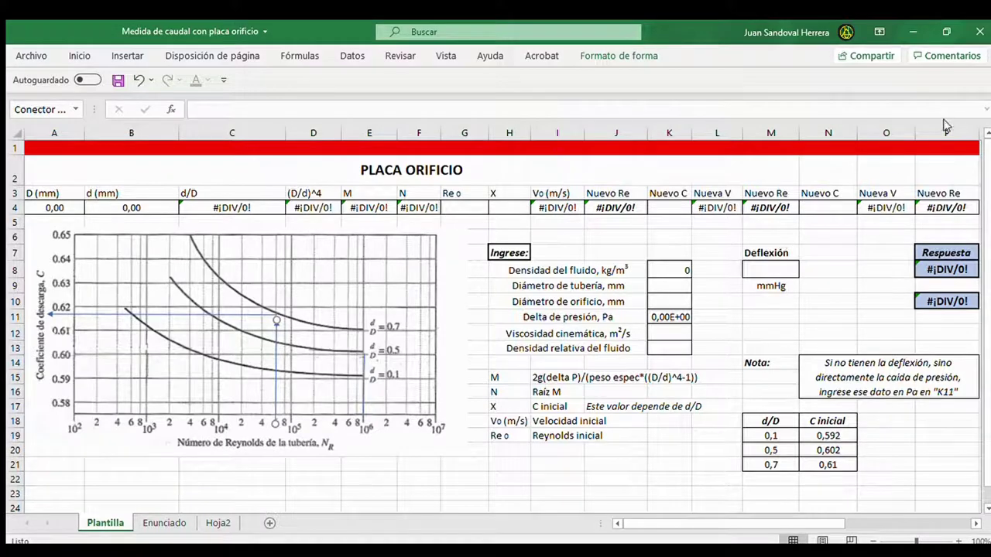
Read the problem on the Enunciado sheet, highlighting the deflection, the fluid and its temperature, and the diameters with the requested flow.
click(158, 523)
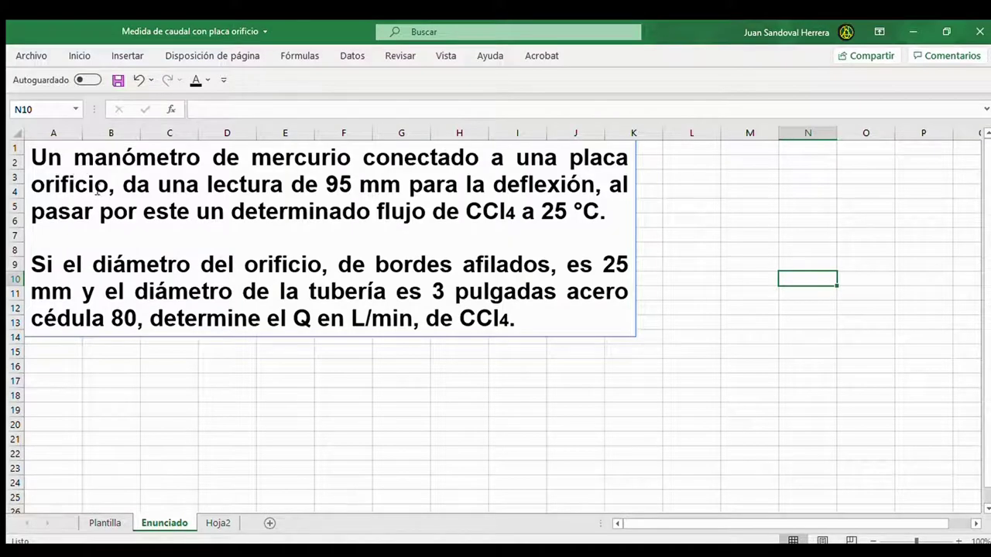
drag(326, 183, 545, 180)
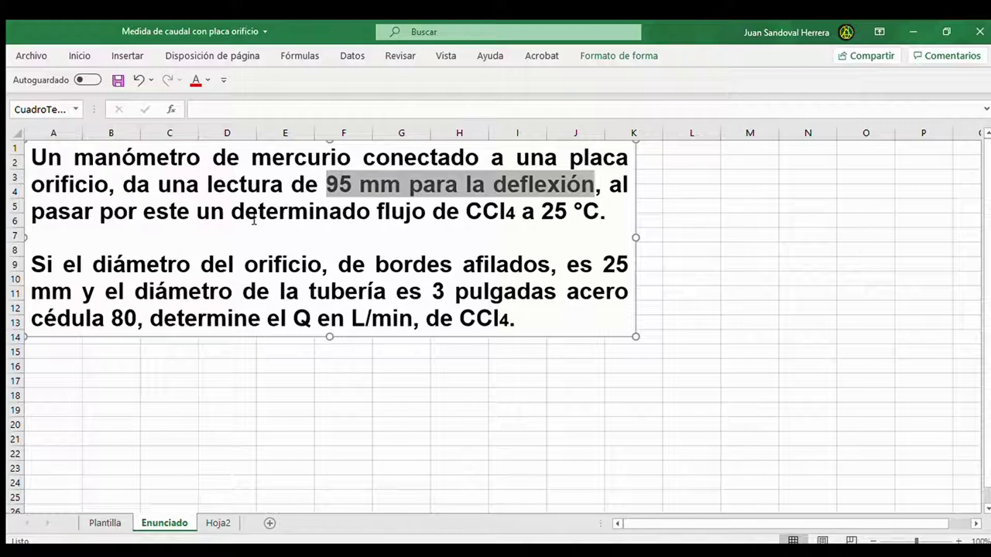
drag(469, 218, 603, 219)
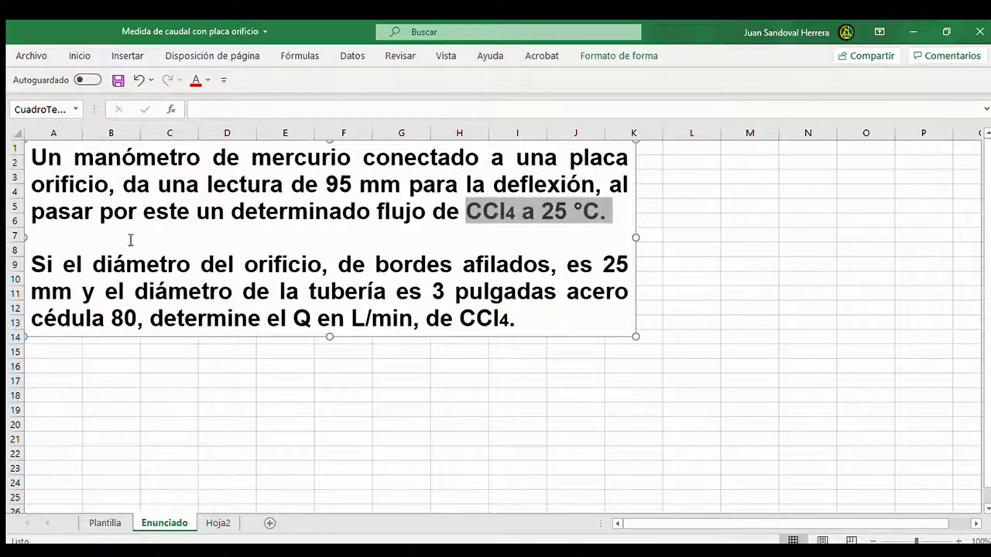
drag(32, 267, 554, 312)
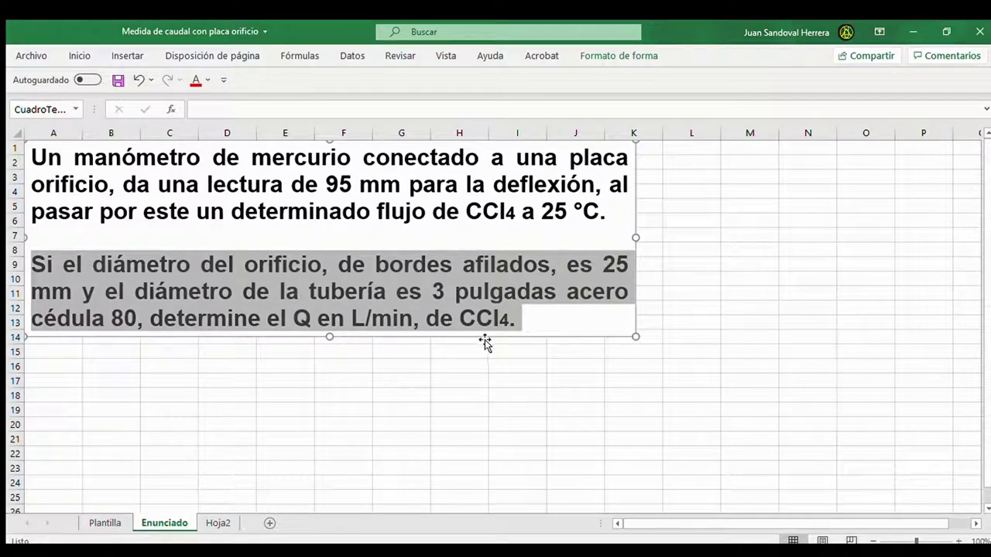
Look up the specific gravity, density and kinematic viscosity of carbon tetrachloride in the property table on Hoja2.
click(218, 523)
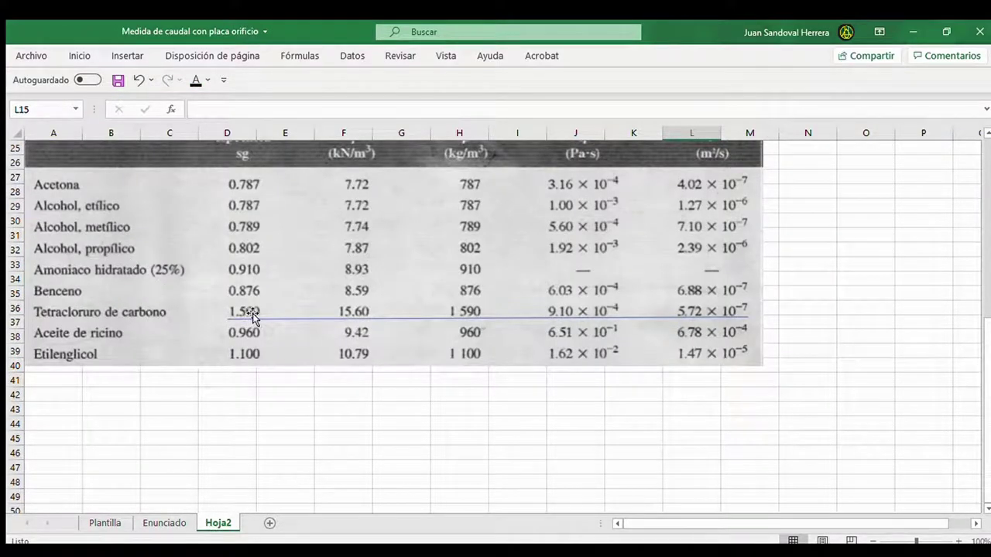
scroll(251, 313, up, 1)
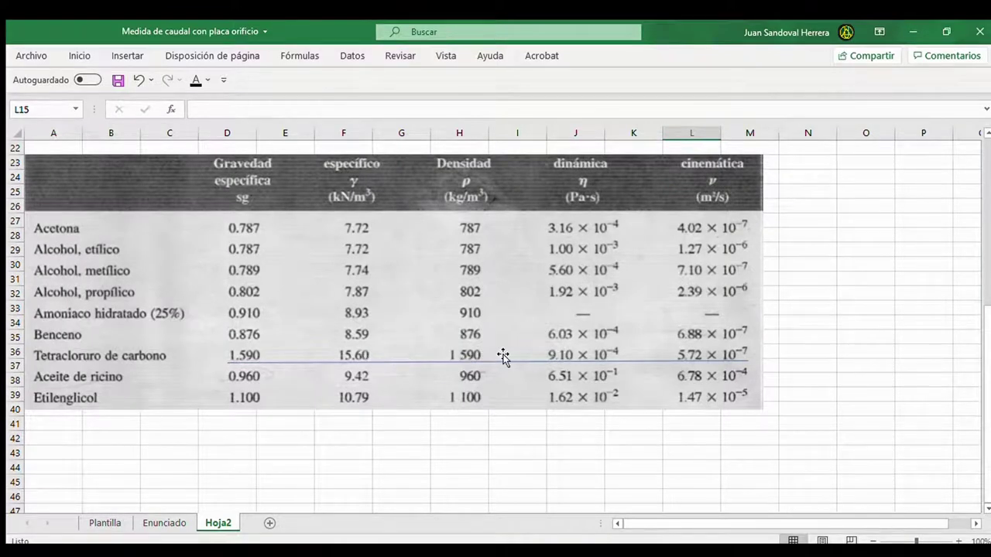
click(654, 362)
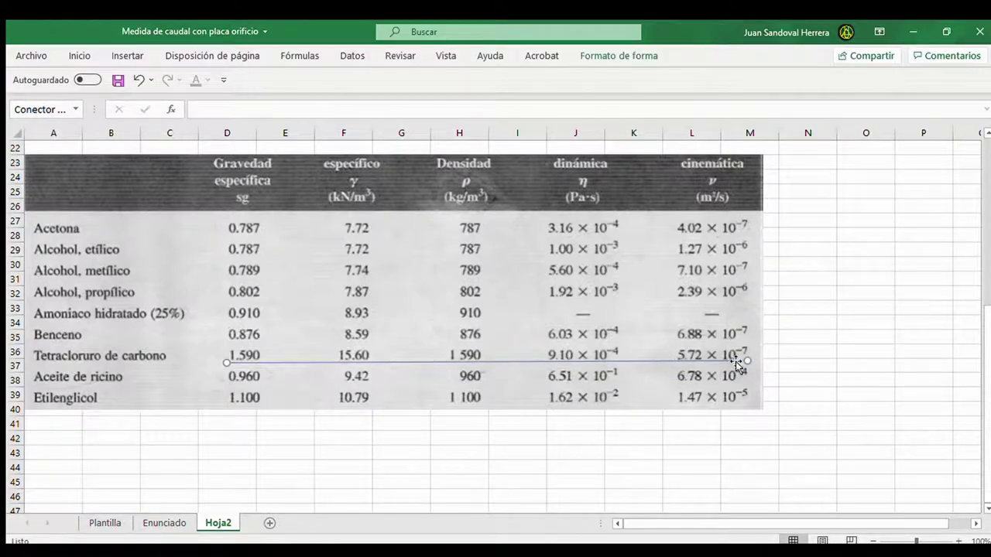
Take the pipe's inner diameter from the Hoja2 pipe table and enter 73,7 mm in K9 and the orifice diameter of 50 mm in K10 of Plantilla.
scroll(507, 314, up, 7)
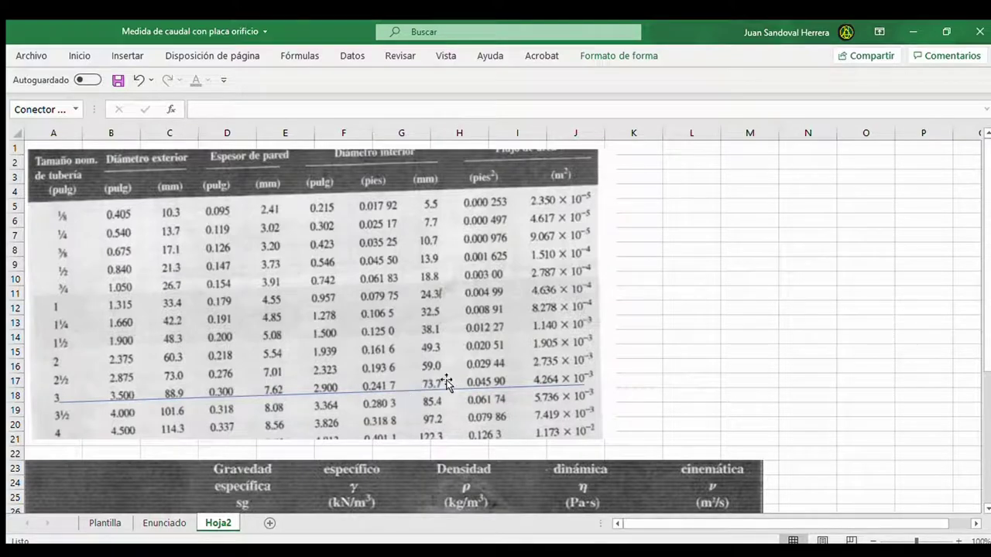
click(107, 523)
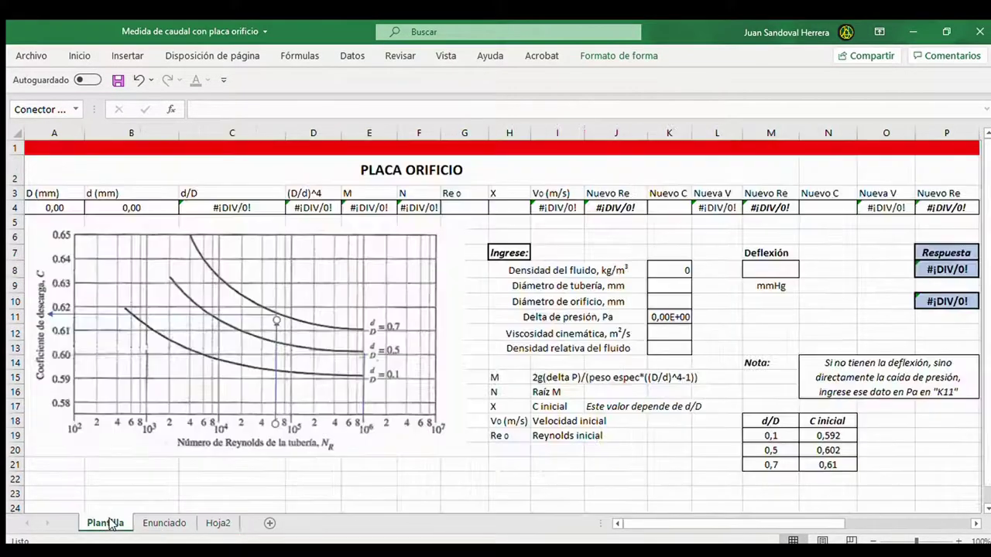
click(673, 292)
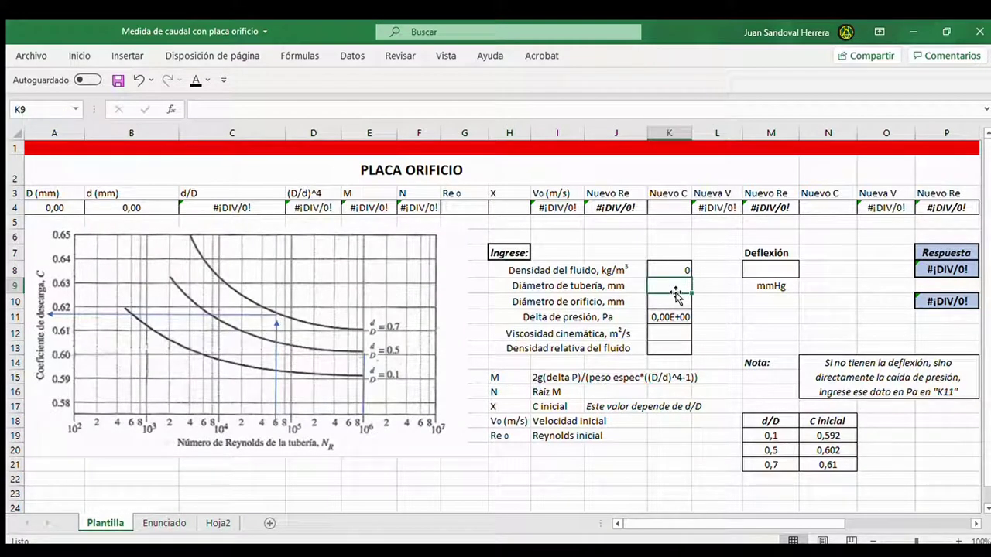
text(73,7)
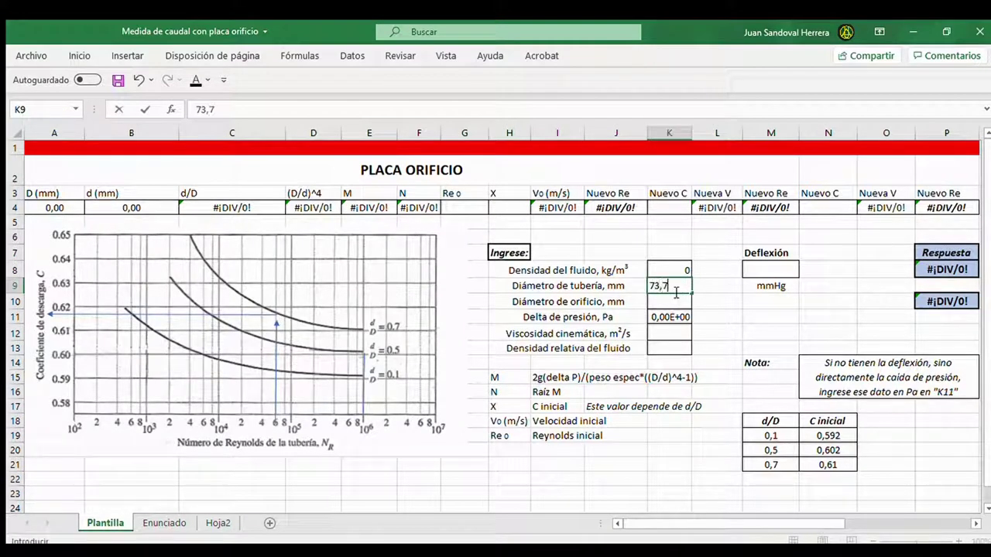
key(Return)
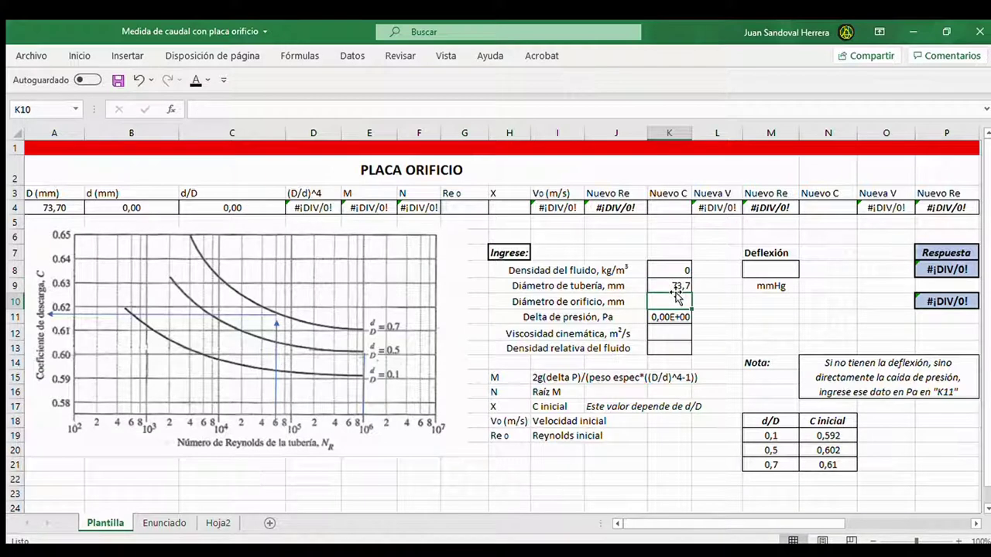
text(50)
key(Return)
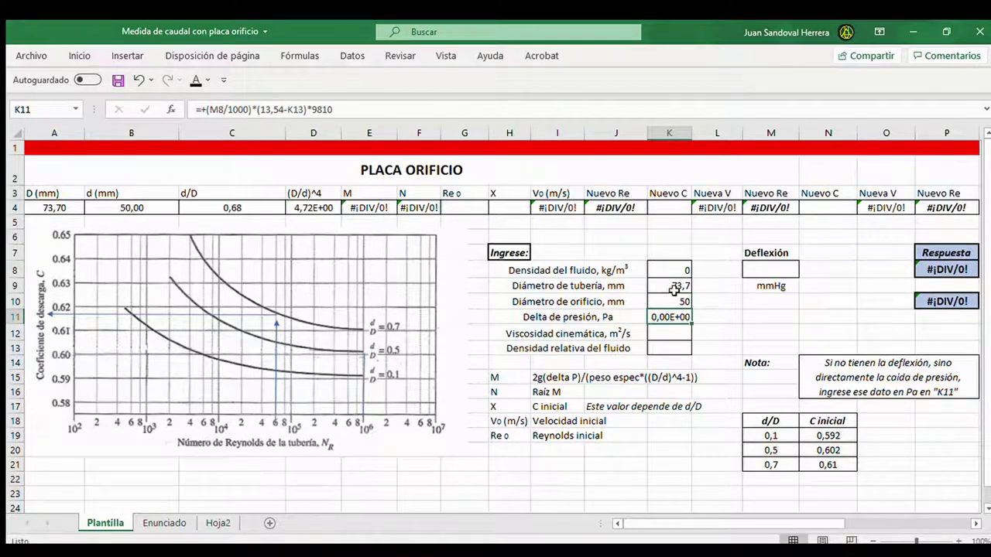
Enter 1,59 as the fluid's relative density in K13.
key(Up)
key(Up)
key(Up)
key(Up)
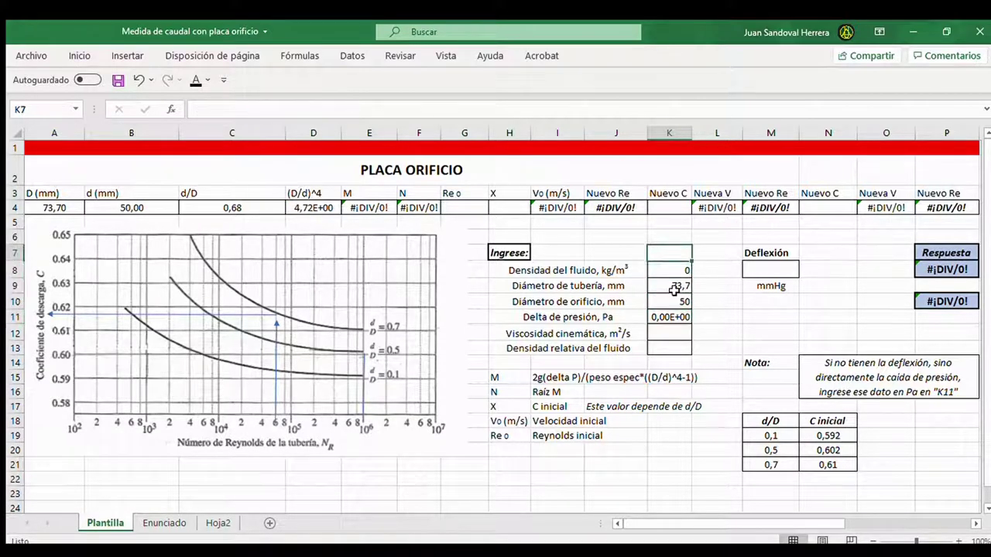
key(Down)
key(Down)
key(Down)
key(Down)
key(Down)
key(Down)
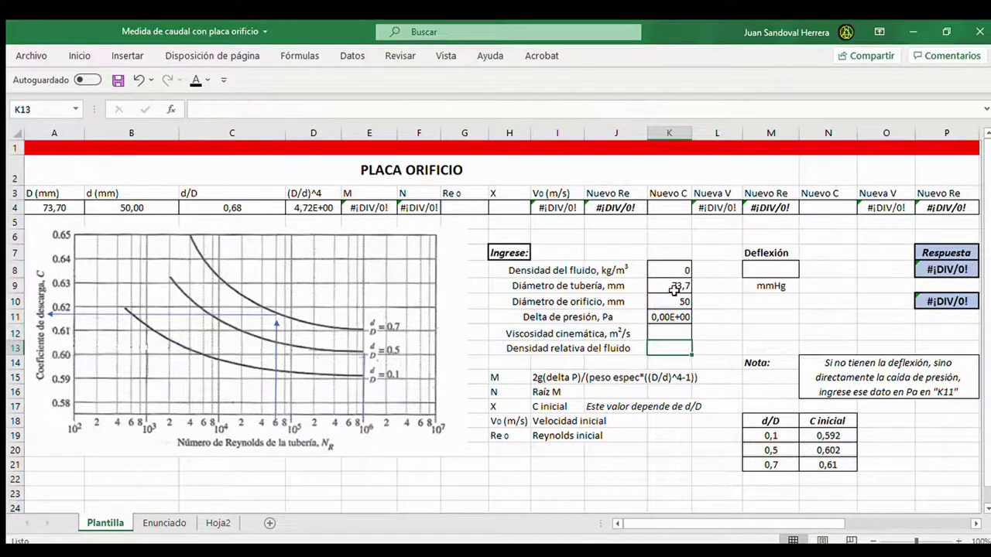
text(1,59)
key(Return)
key(Up)
key(Up)
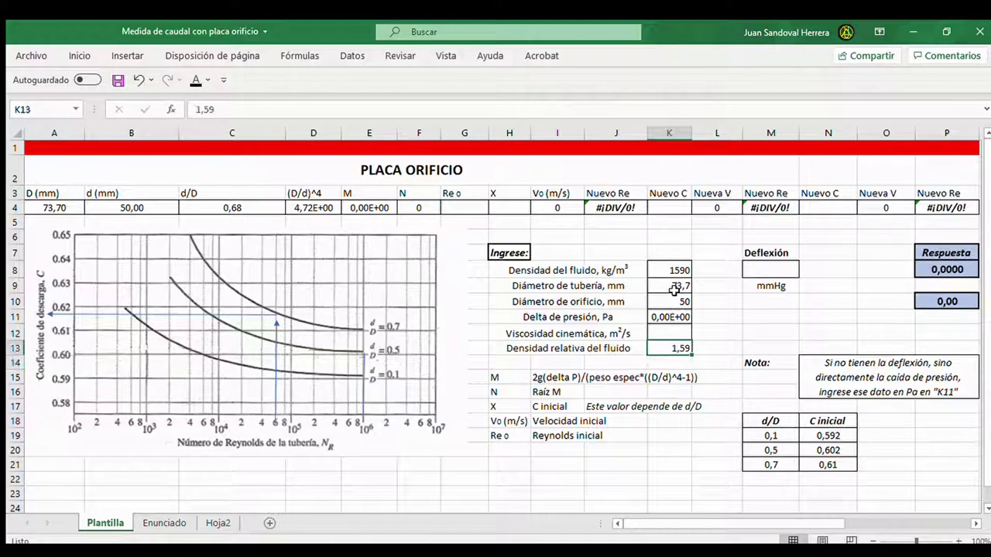
Recheck the fluid property table on Hoja2 and enter a kinematic viscosity of 5,72e-07 m²/s in K12 of Plantilla.
click(217, 523)
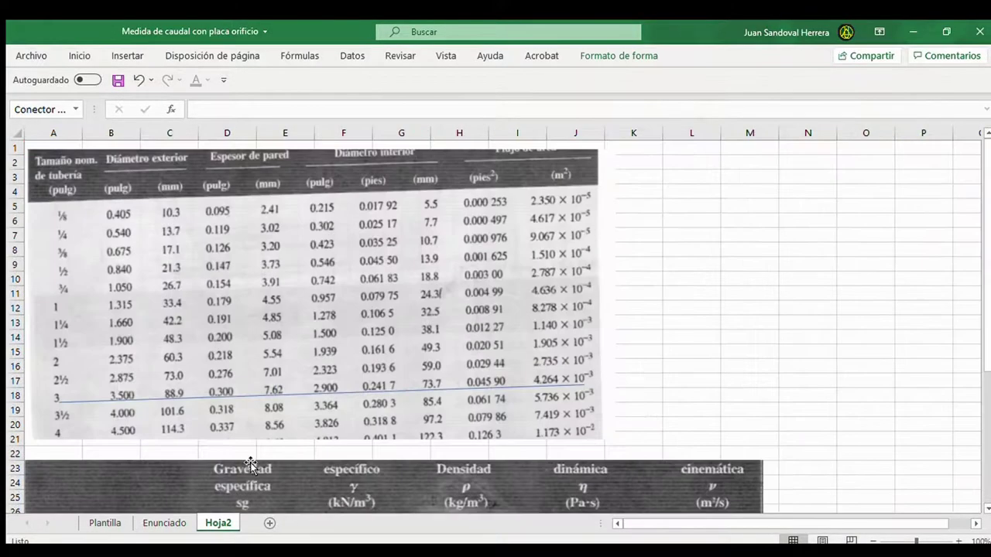
scroll(425, 452, down, 5)
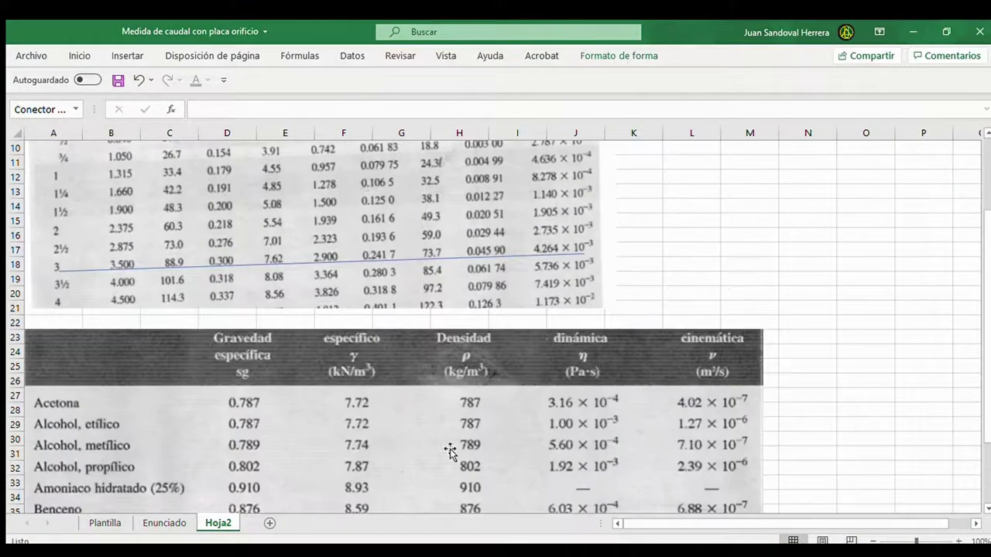
click(126, 524)
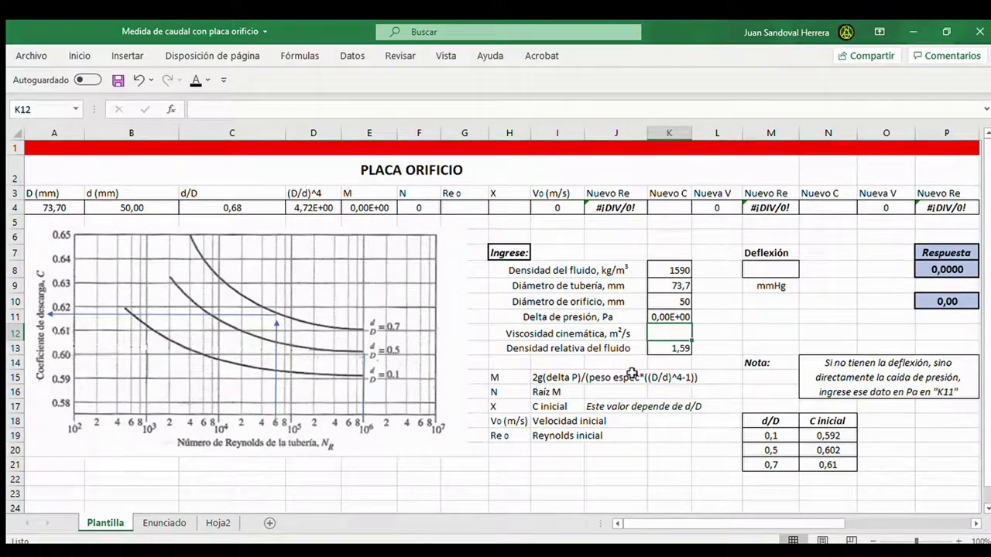
text(5,72e-07)
key(Tab)
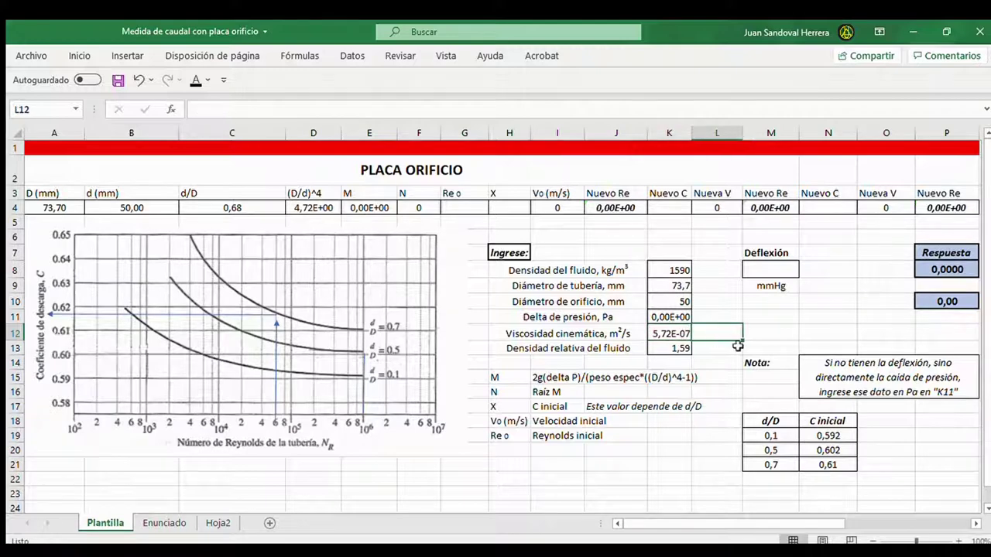
Enter a manometer deflection of 95 mmHg in M8.
click(782, 265)
text(95)
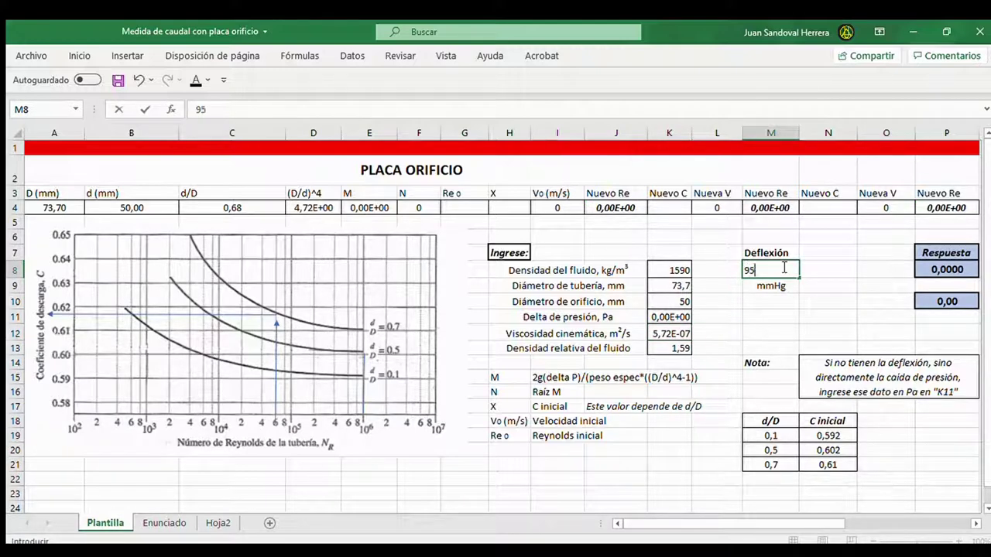
key(Return)
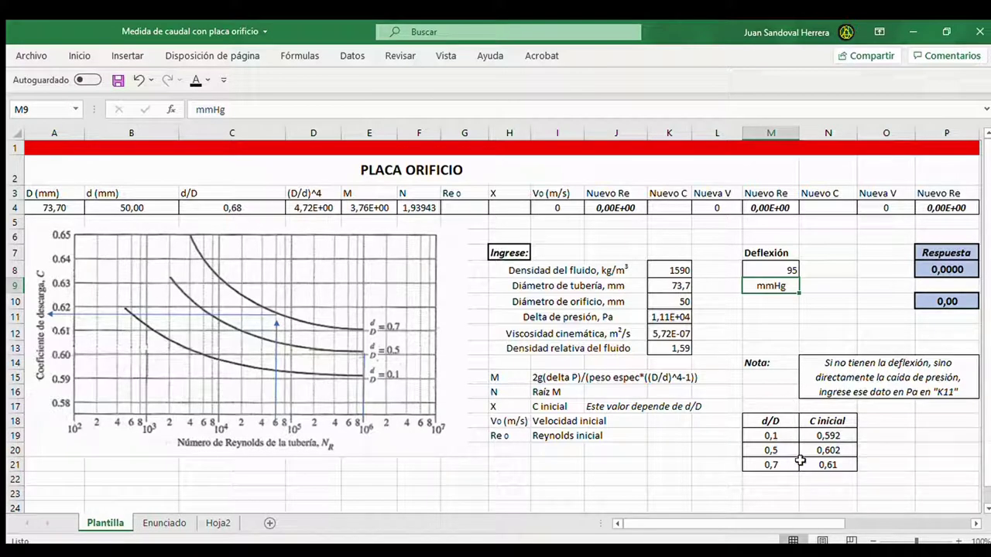
Enter an initial Reynolds number of 1e6 in G4 and the initial C of 0,61 for d/D 0,7 in H4.
click(828, 461)
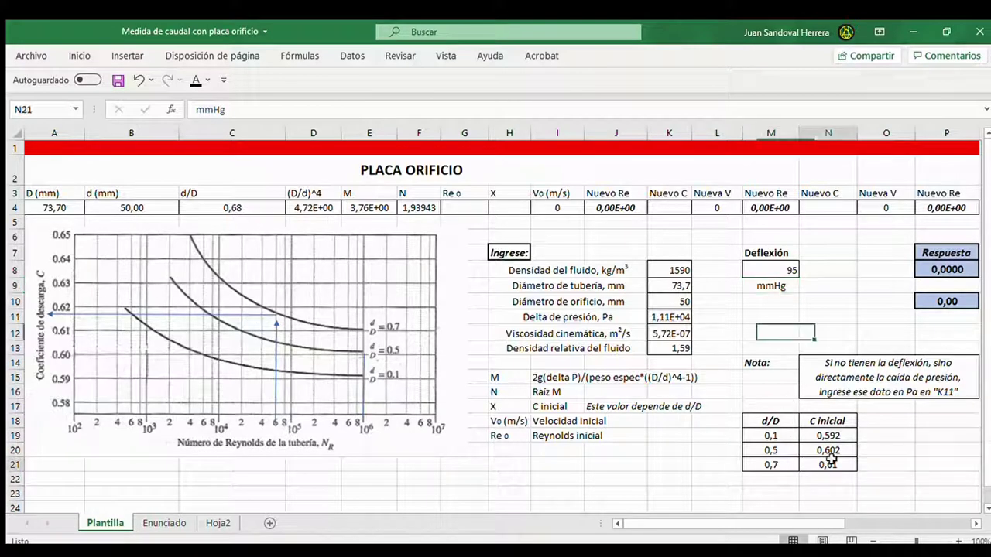
click(771, 465)
click(820, 463)
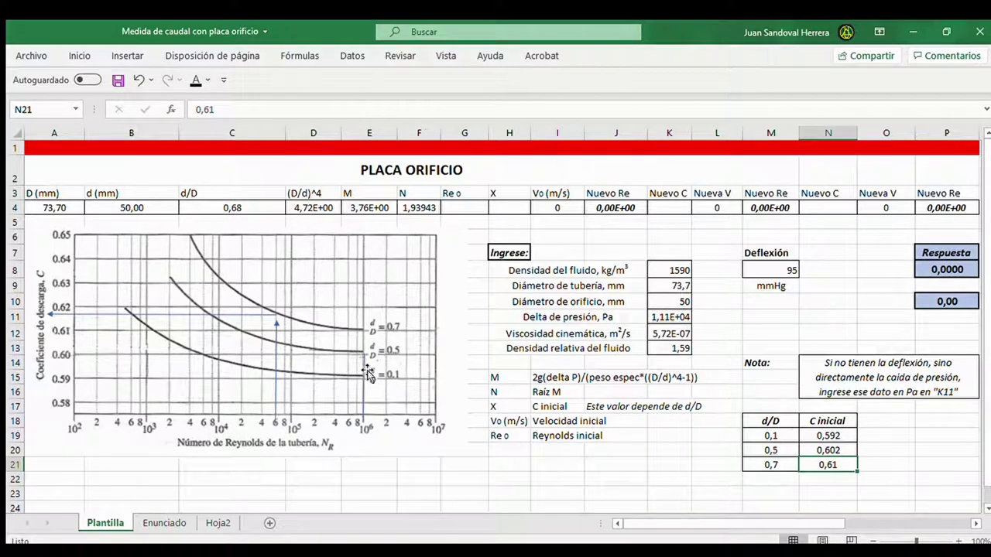
click(457, 206)
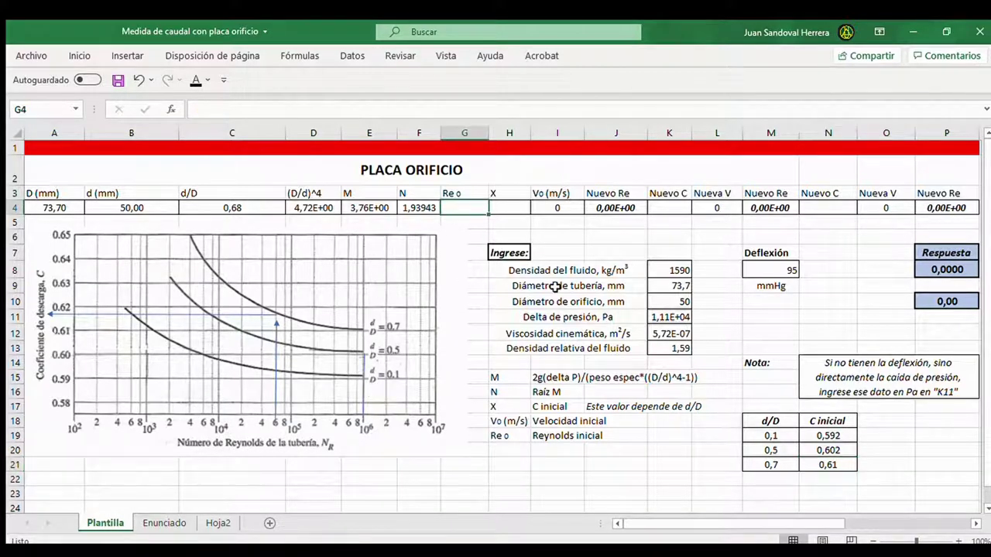
text(1e6)
key(Return)
key(Up)
key(Right)
text(0,)
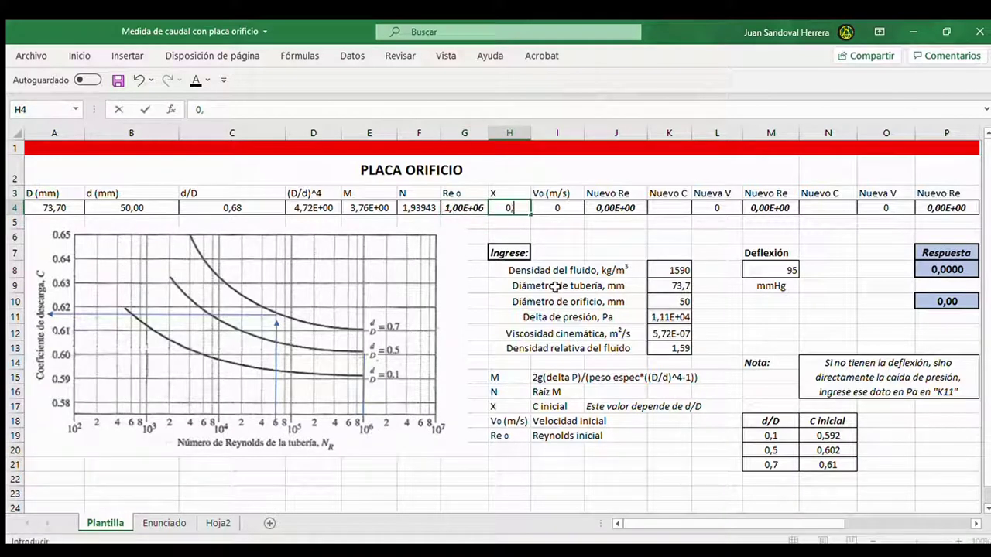
click(360, 364)
drag(360, 364, 364, 361)
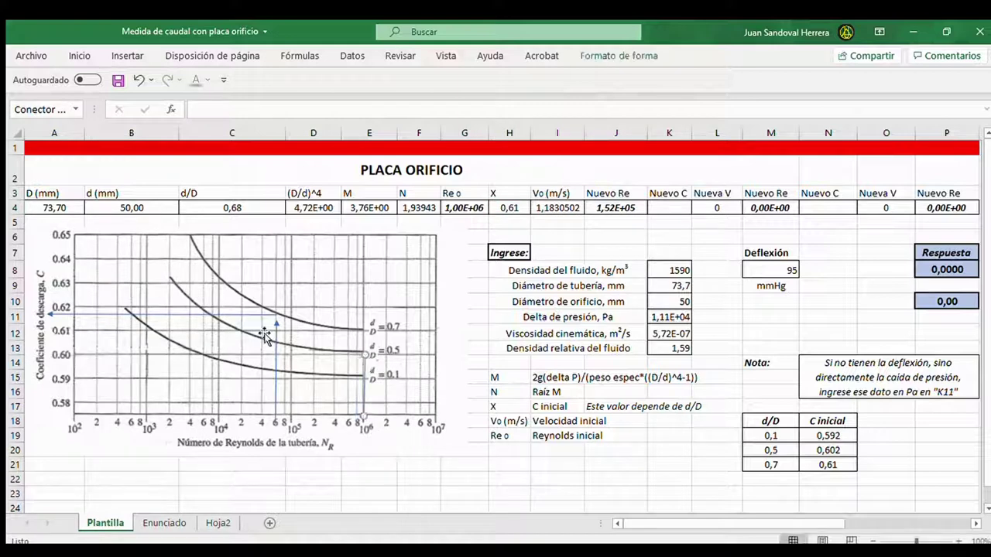
Check the Vo and Nuevo Re formulas in I4 and J4, and move the chart's guide arrows to a Reynolds number of about 1,5×10^5 on the 0.7 curve.
click(569, 206)
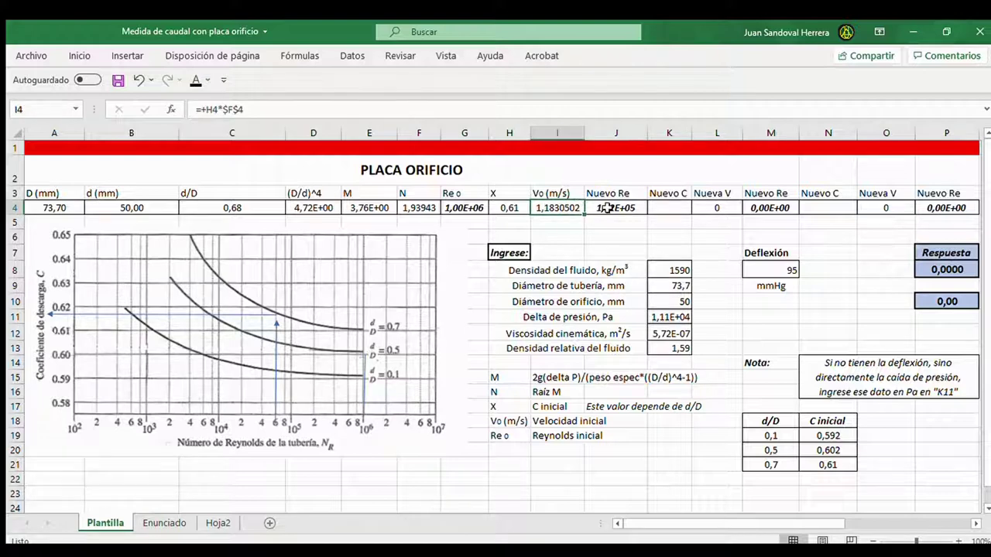
key(Right)
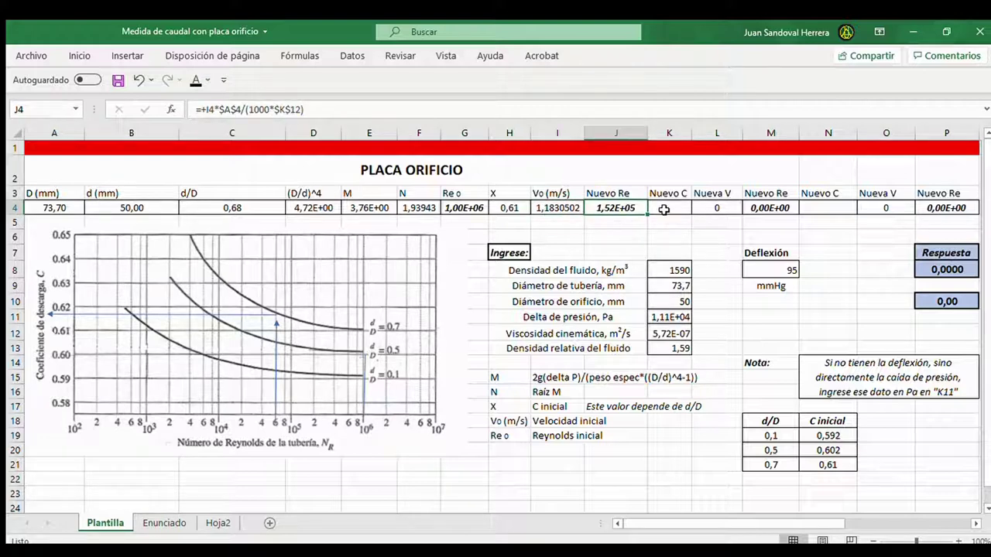
click(325, 108)
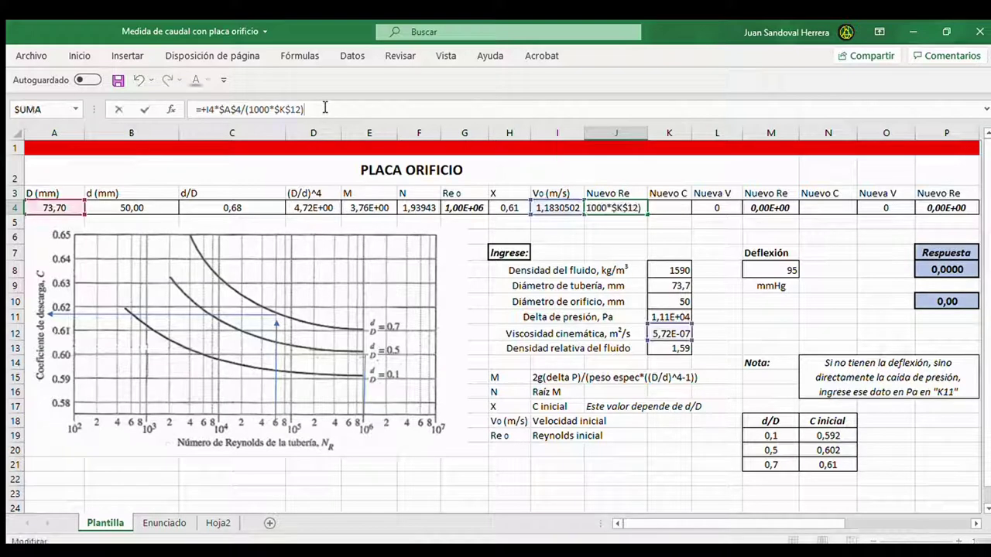
key(Return)
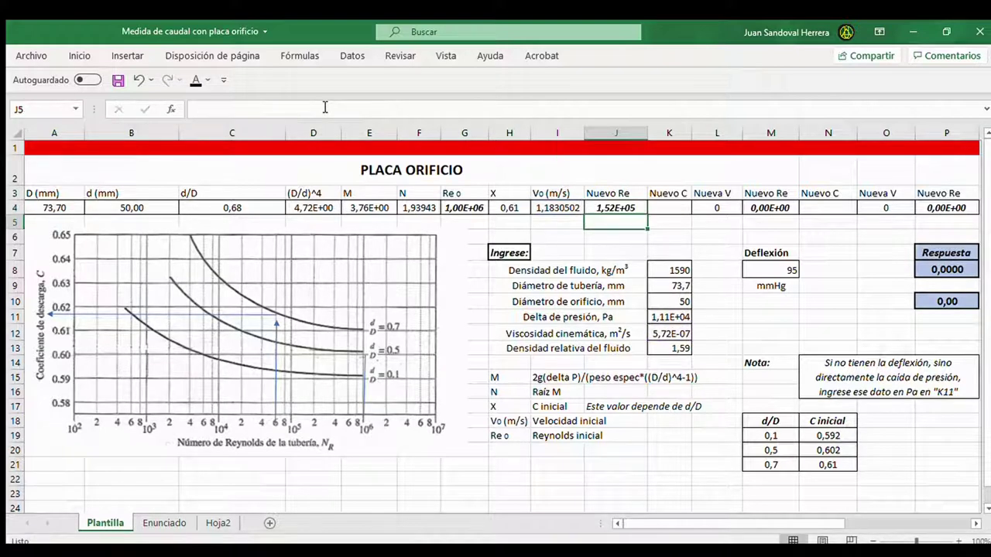
click(639, 206)
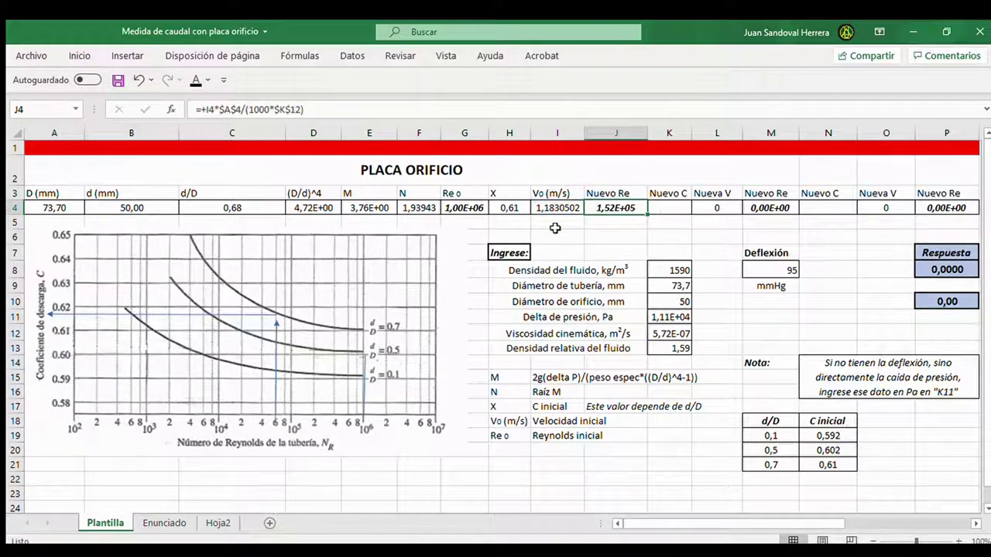
click(277, 350)
drag(278, 350, 303, 354)
drag(244, 314, 268, 323)
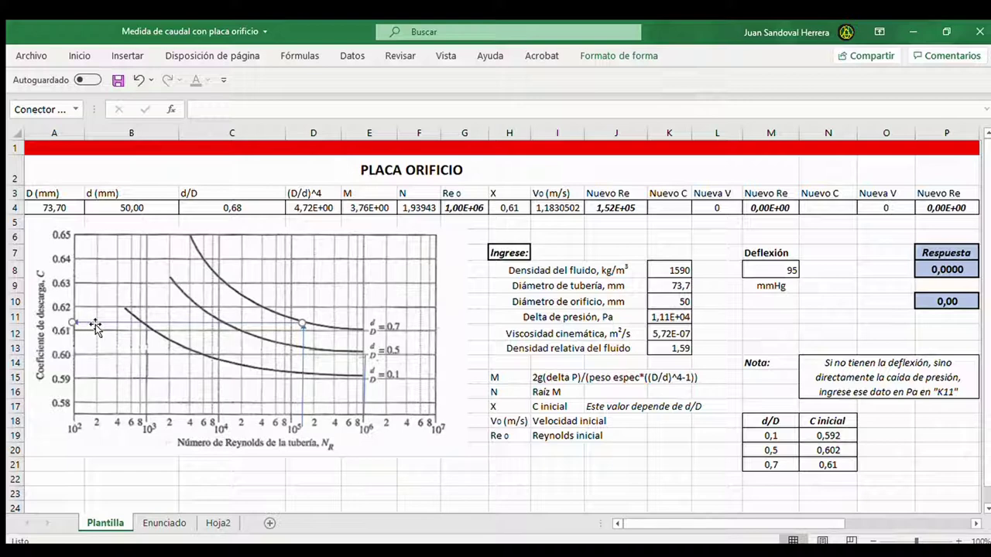
Enter 0,614 as the first Nuevo C in K4.
click(670, 205)
text(0,614)
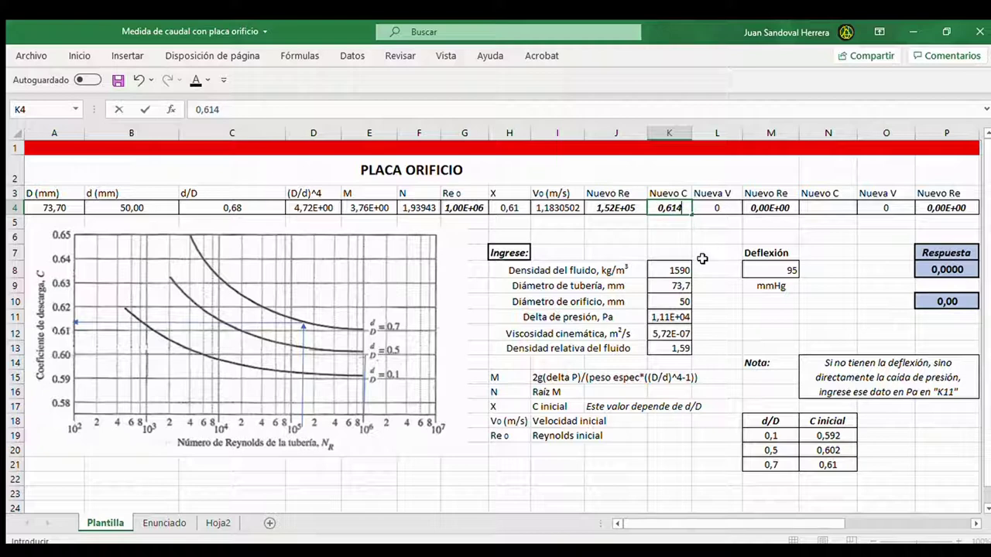
key(Return)
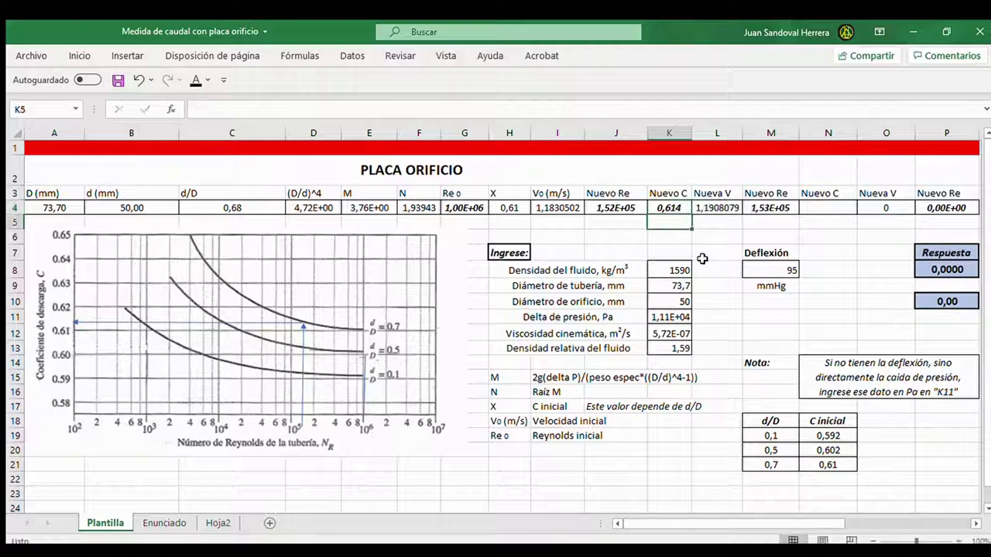
Check the Nueva V and Nuevo Re in L4 and M4, shift a vertical guide arrow slightly higher in Reynolds, and enter 0,6135 as Nuevo C in N4.
click(701, 204)
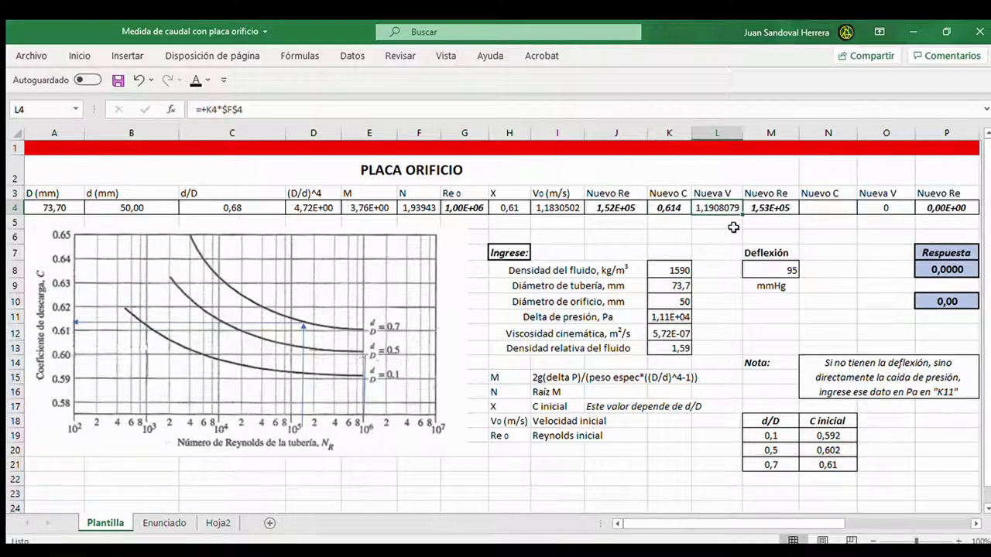
click(782, 208)
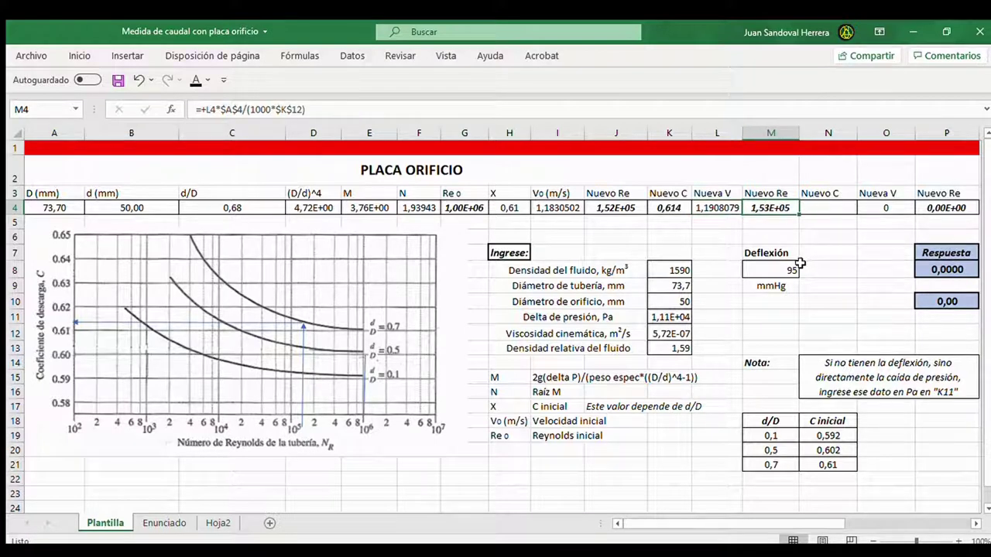
click(304, 345)
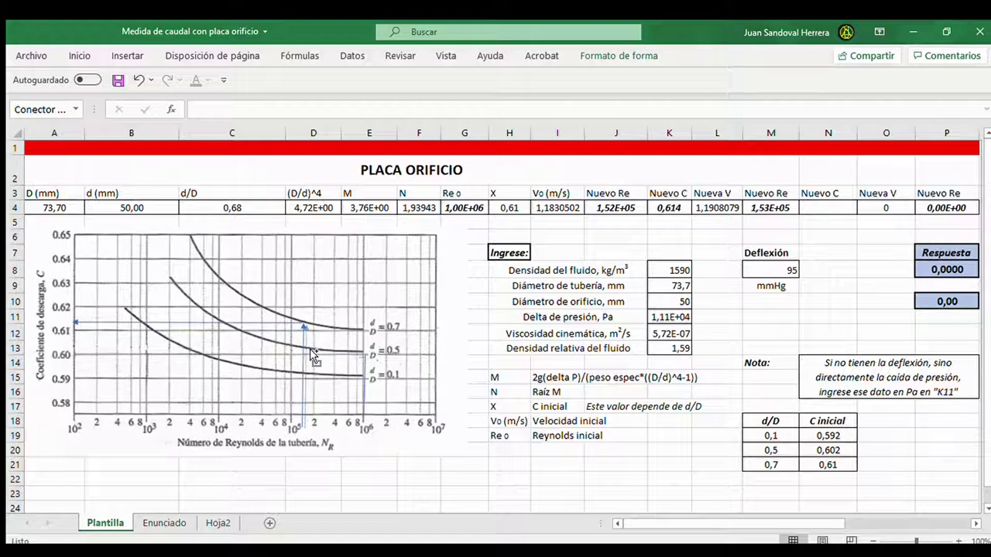
click(309, 348)
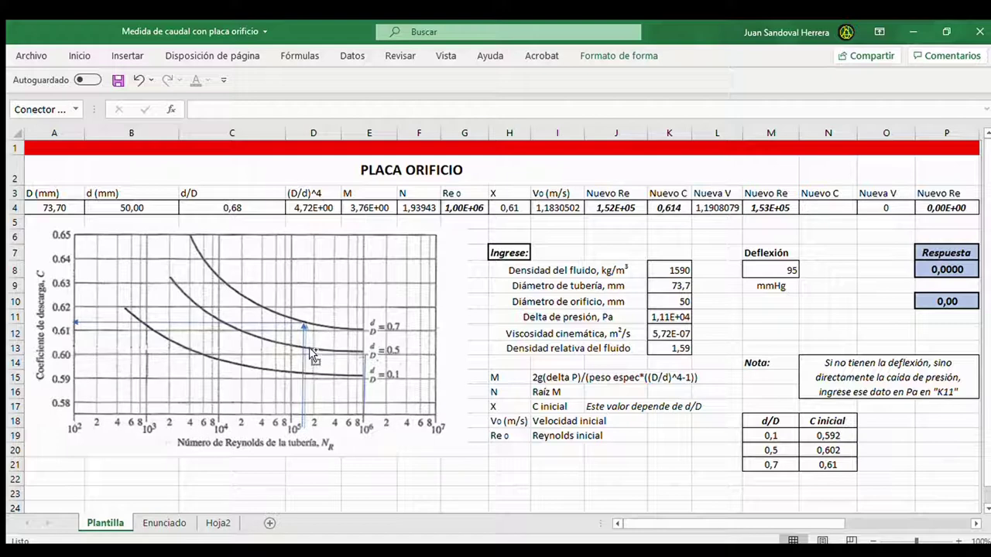
click(836, 209)
text(0)
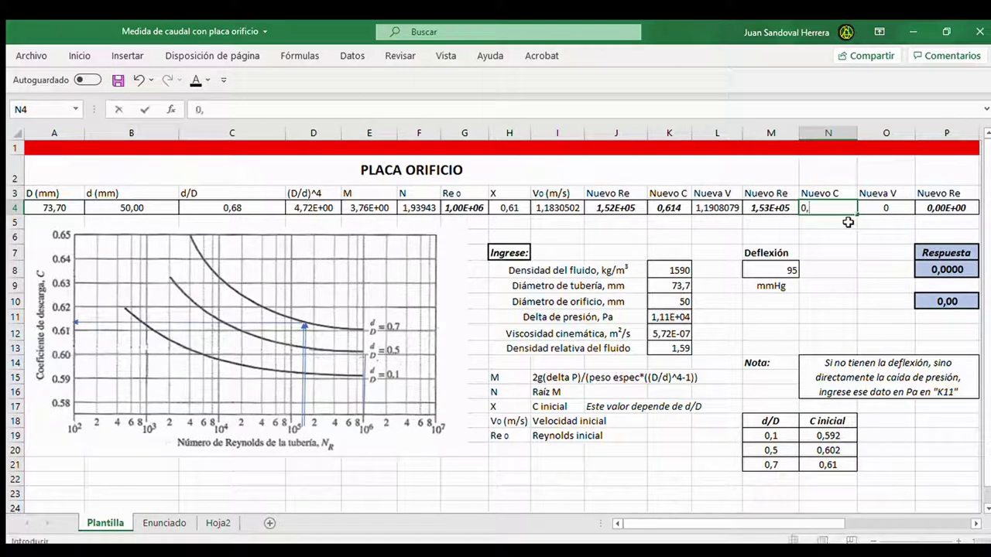
text(,6135)
key(Return)
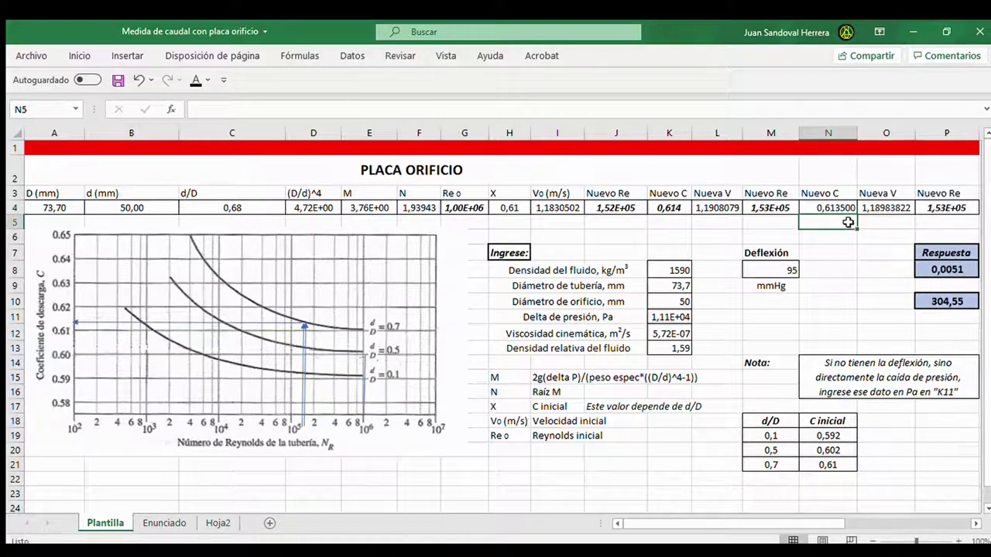
Review the final Nueva V formula in O4 alongside the last Nuevo Re and the flow rate answers in m^3/s and L/min.
drag(797, 517, 811, 518)
click(839, 204)
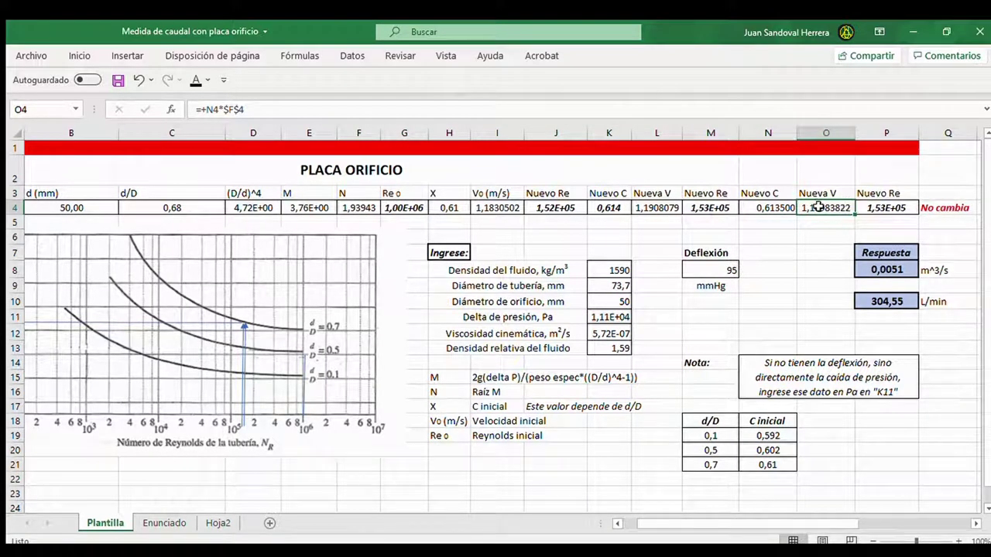
Check the last Nuevo Re formula in P4 and compare the Nueva V values in O4 and L4.
click(892, 206)
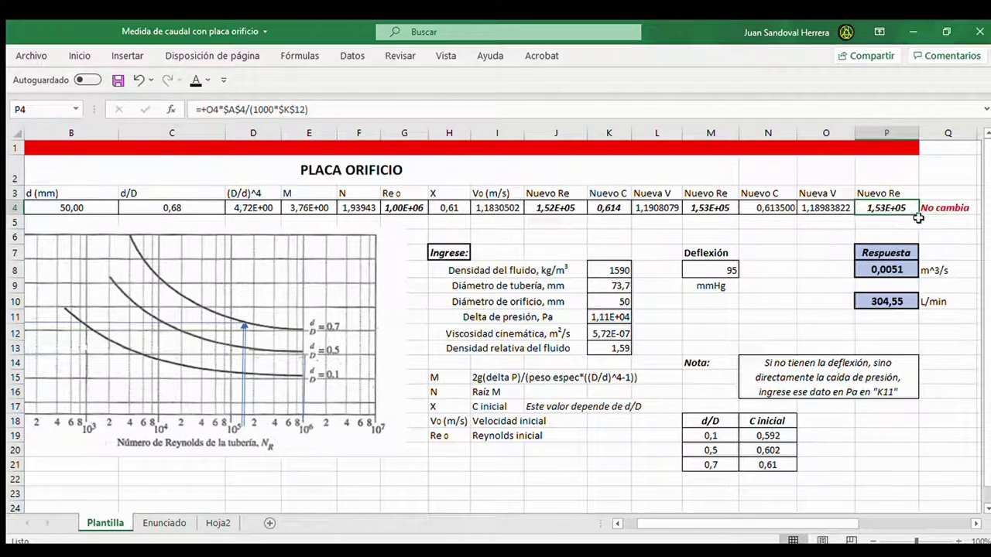
click(838, 209)
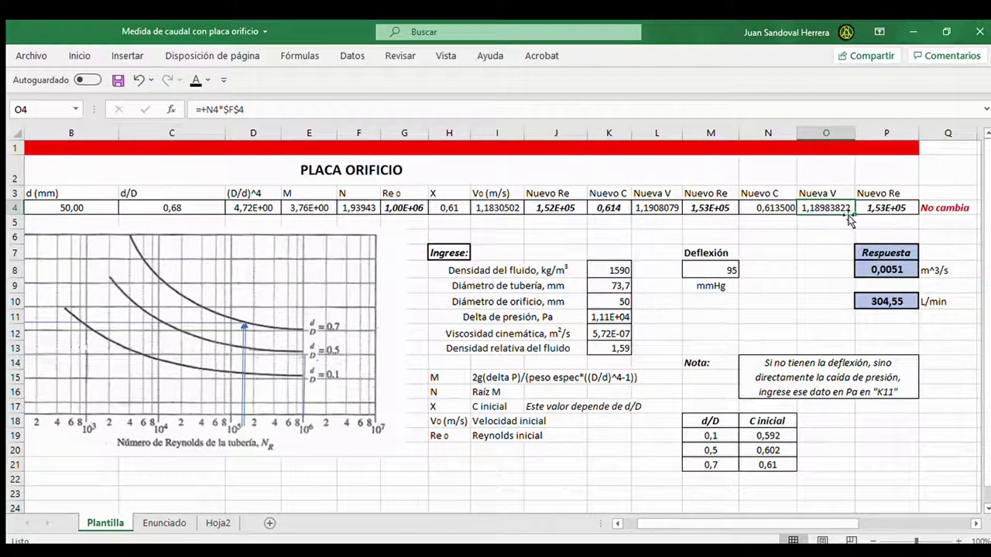
click(655, 207)
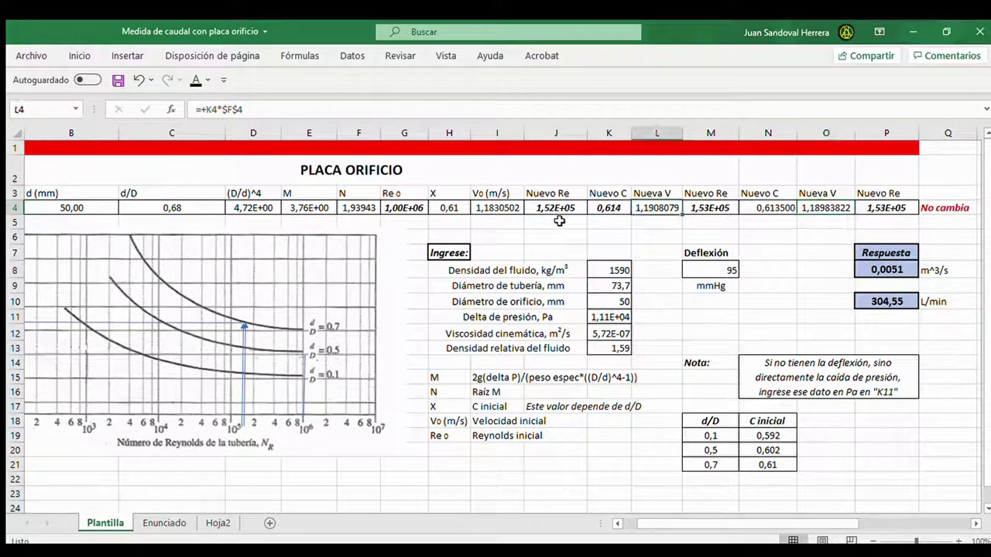
Inspect the flow rate formula in m^3/s in P8 and its conversion to L/min in P10.
click(905, 270)
key(F2)
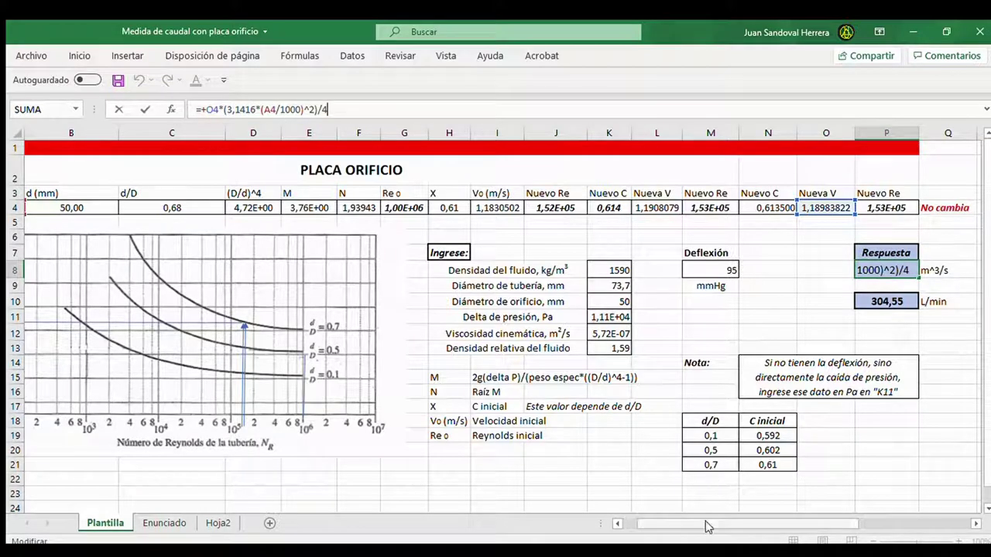
mouse_move(706, 527)
mouse_down()
mouse_move(678, 524)
mouse_move(728, 526)
mouse_move(706, 526)
mouse_up()
key(Return)
click(886, 269)
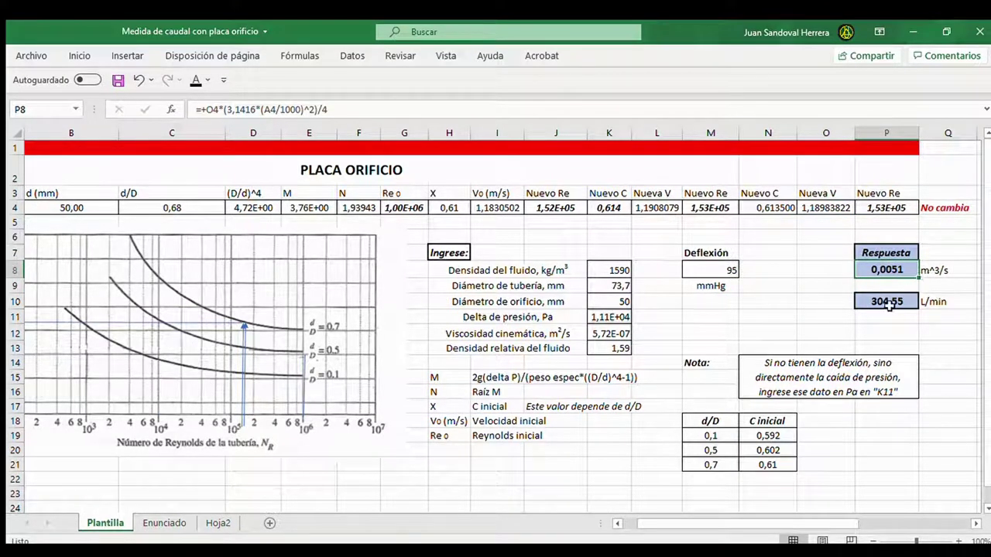
click(900, 302)
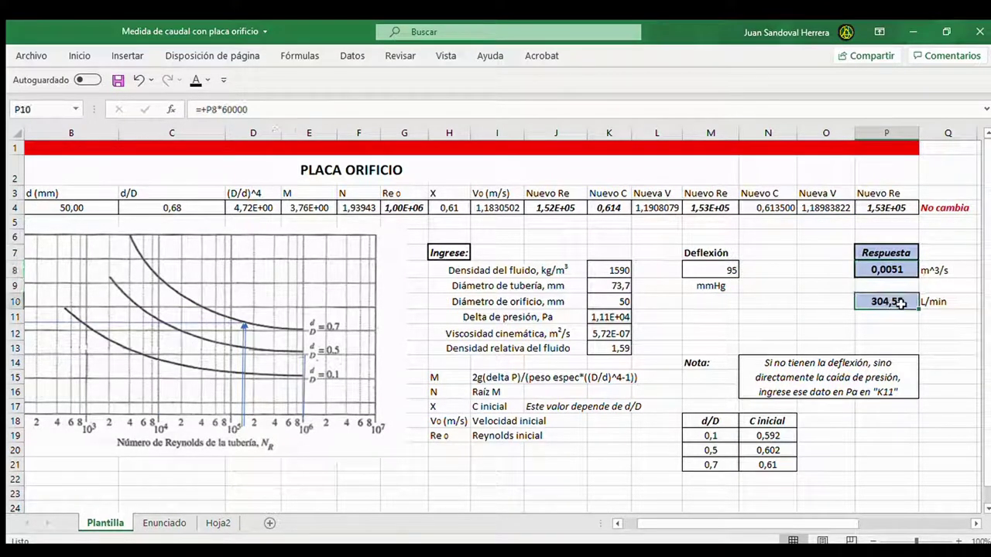
key(F2)
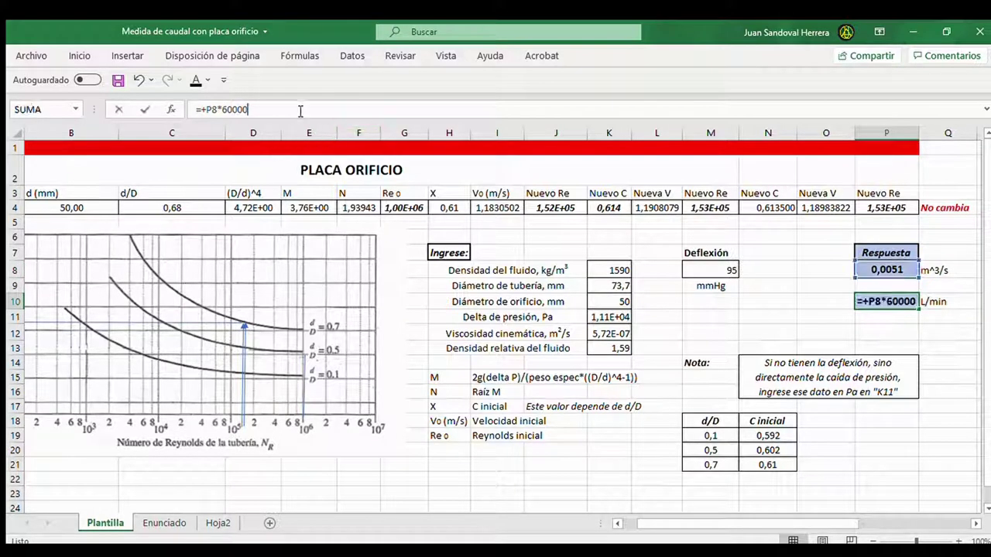
key(Return)
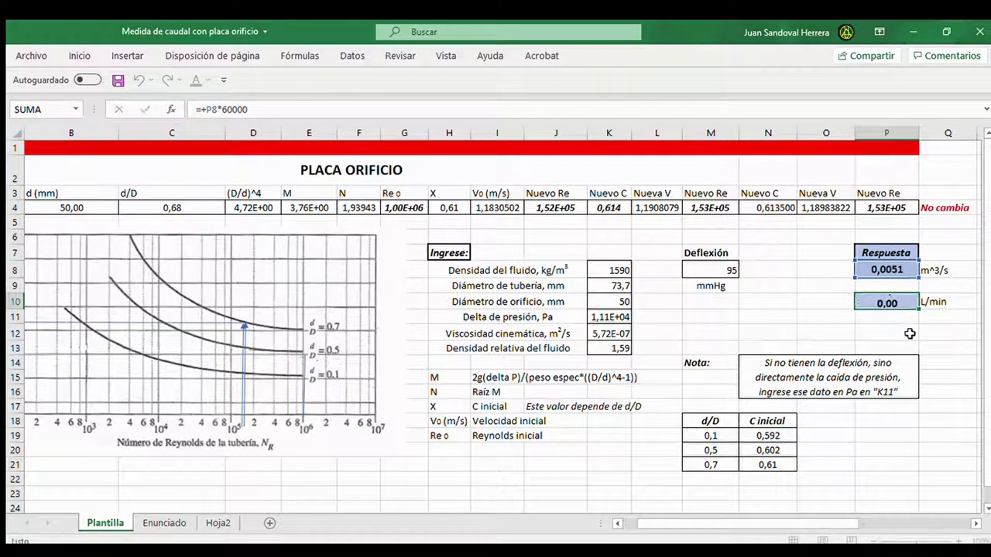
Look over the completed orifice plate template from the diameters to the flow rate answers, and save the workbook.
drag(672, 524, 654, 524)
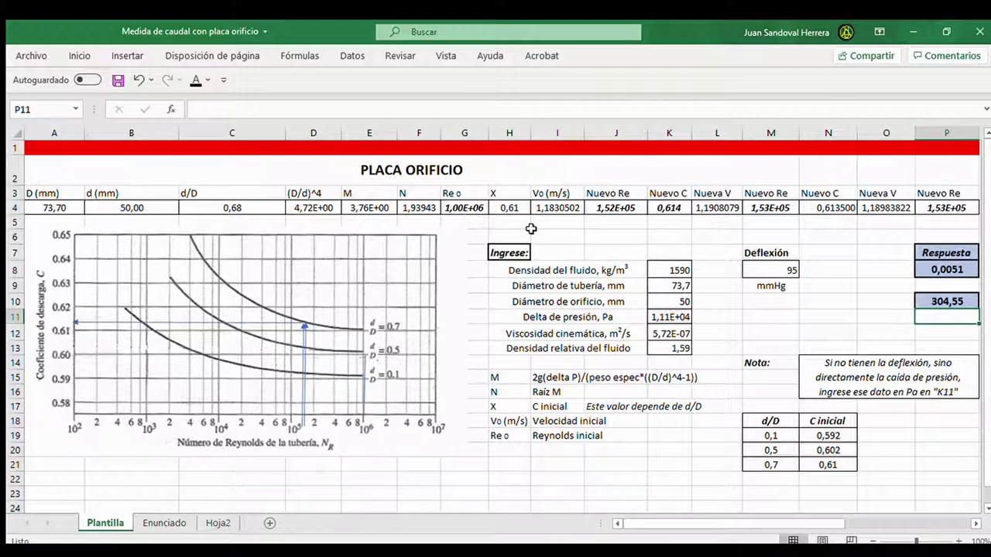
drag(659, 524, 672, 525)
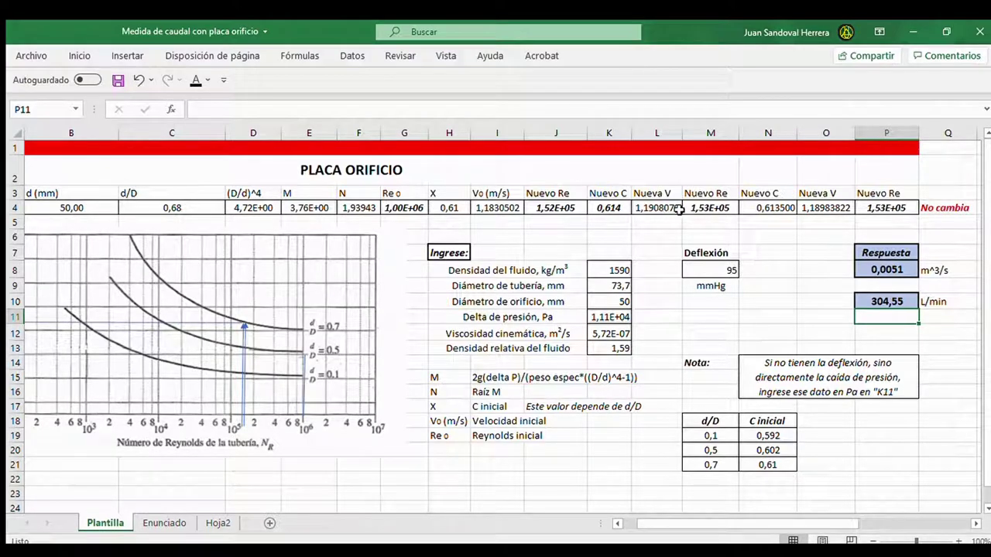
drag(657, 522, 633, 520)
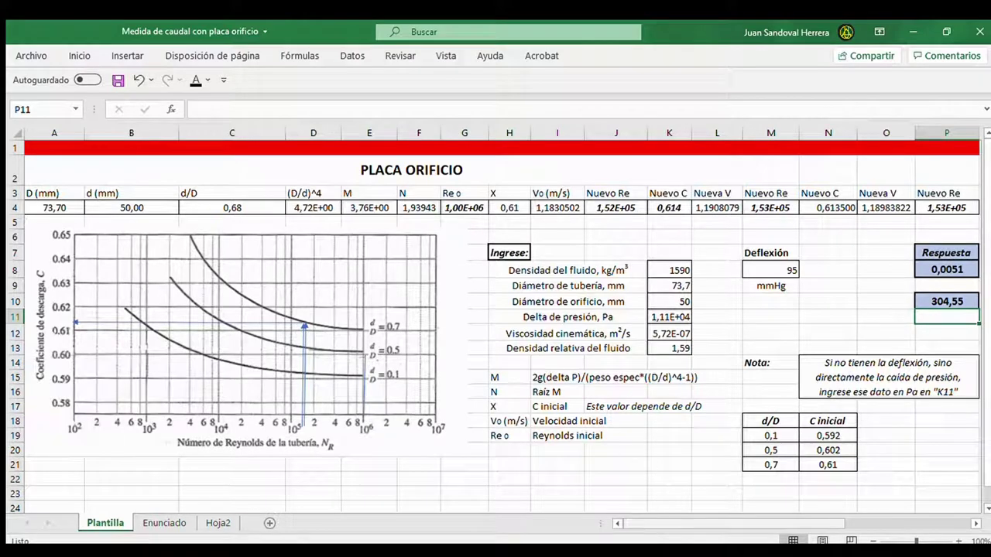
scroll(698, 511, right, 3)
scroll(698, 526, left, 3)
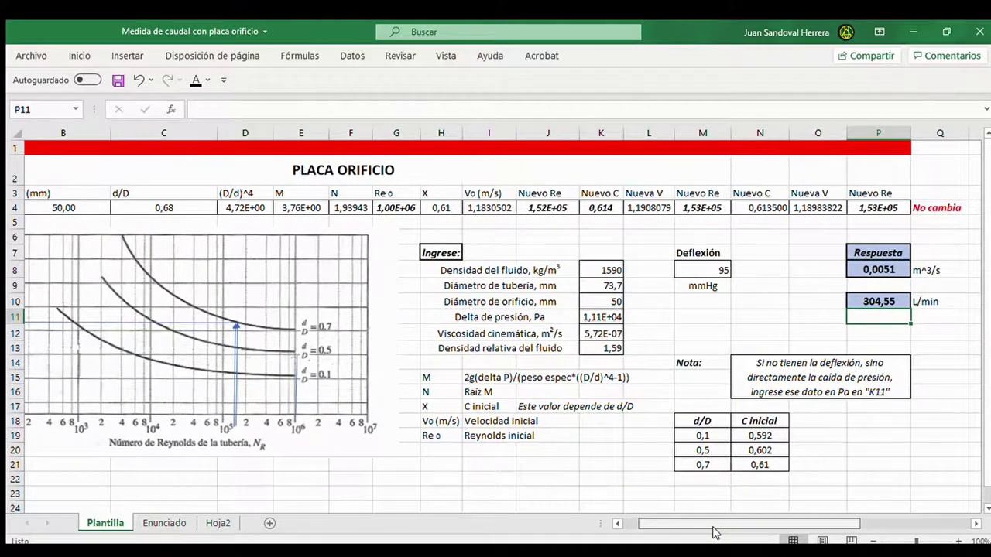
scroll(697, 526, left, 1)
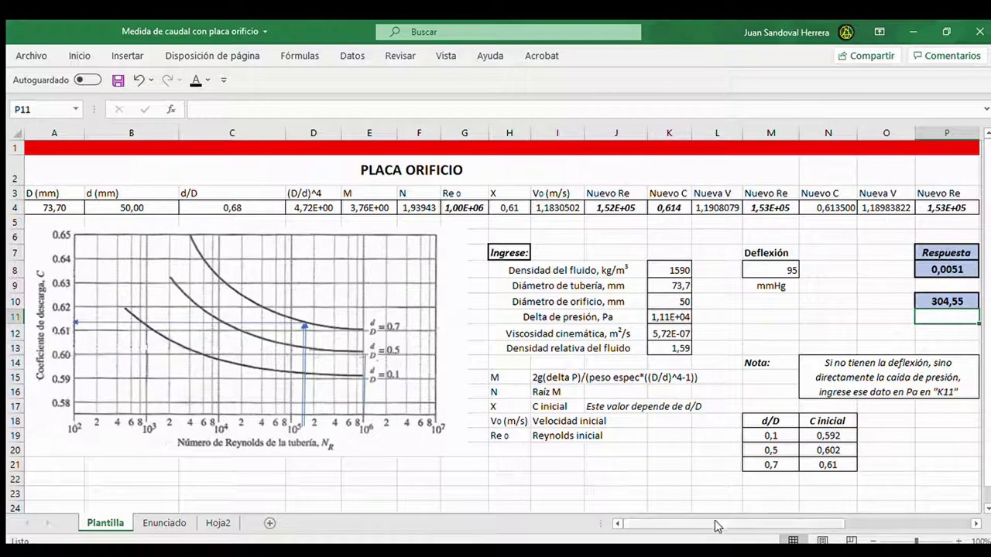
mouse_move(720, 524)
mouse_down()
mouse_move(742, 526)
mouse_move(715, 528)
mouse_up()
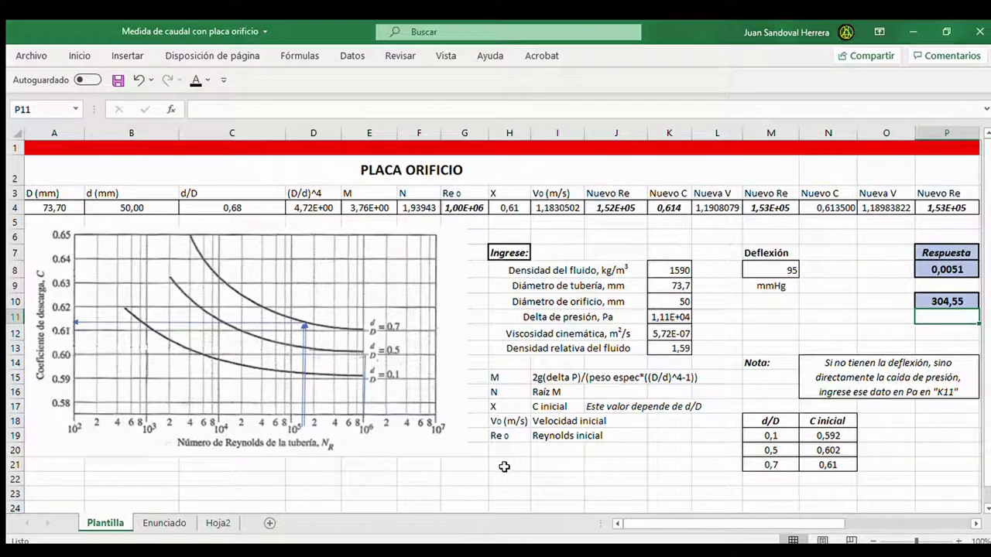
click(117, 81)
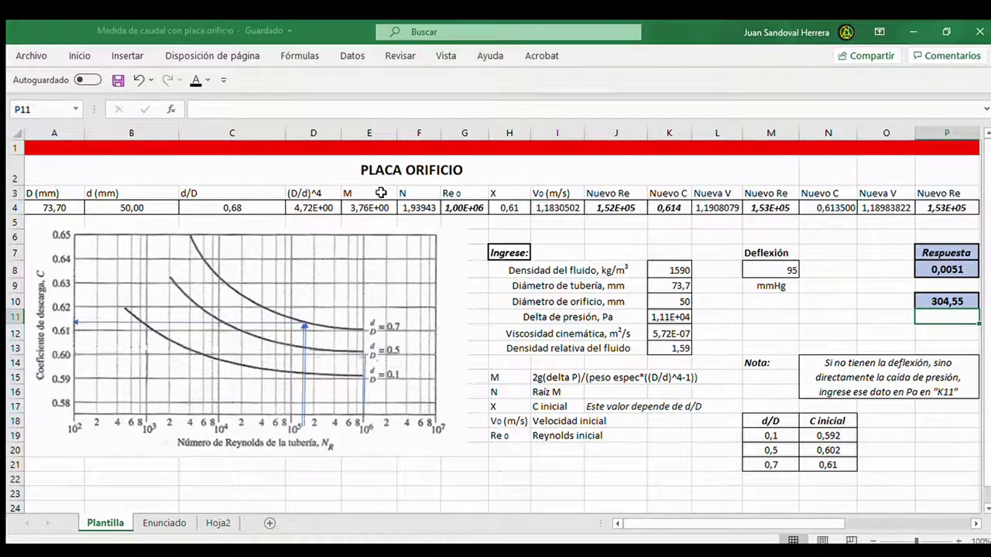